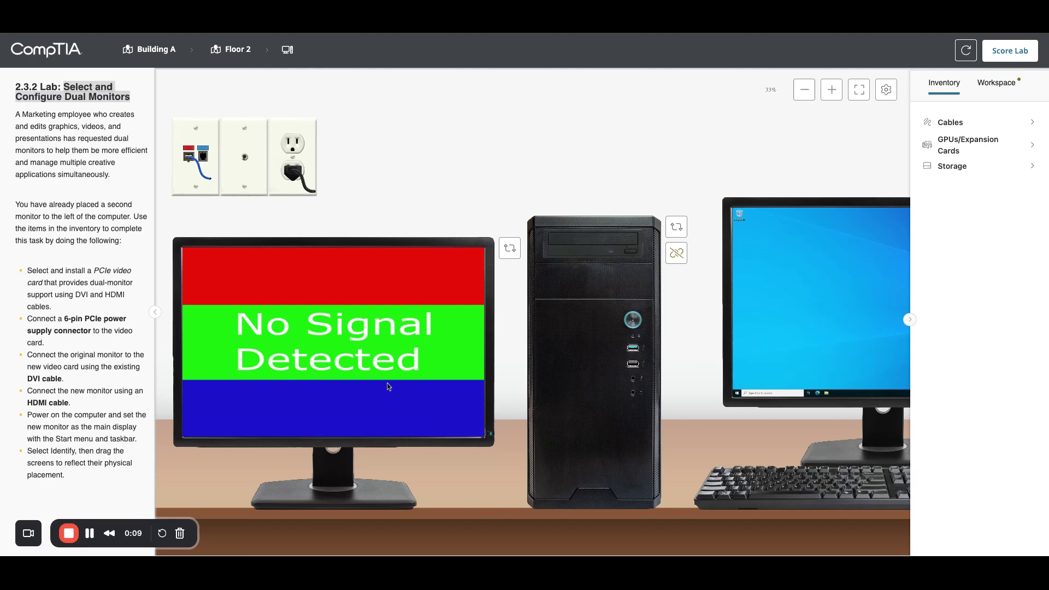
- Open the tower's view menu, which offers Front, Back, Motherboard and Drive Bays
{"action": "left_click", "coordinate": [99, 279]}
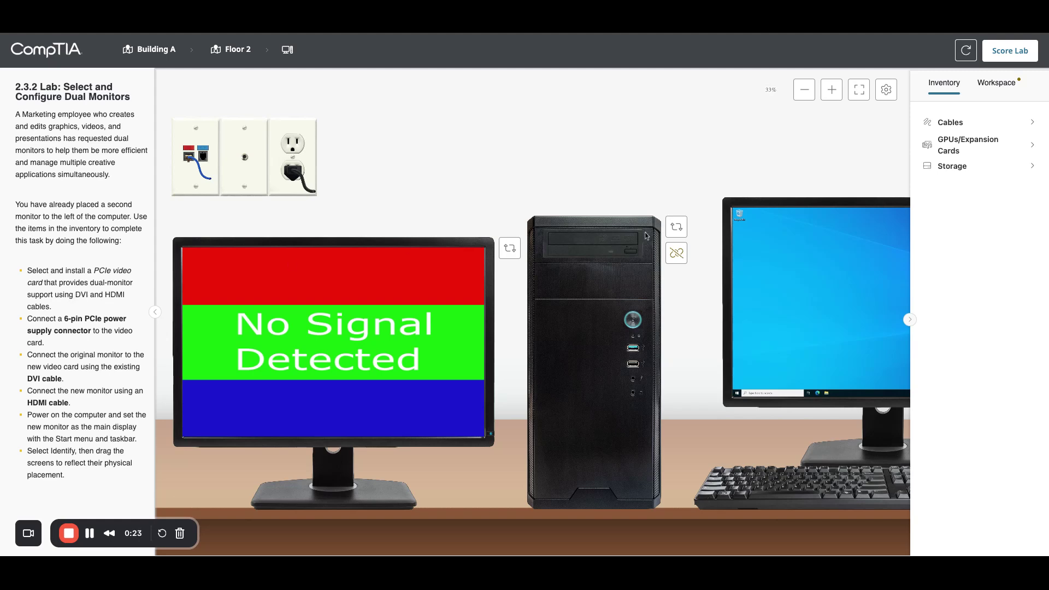
- Switch the tower to its Motherboard view, zoom in, and list the GPUs/Expansion Cards inventory
{"action": "left_click", "coordinate": [676, 233]}
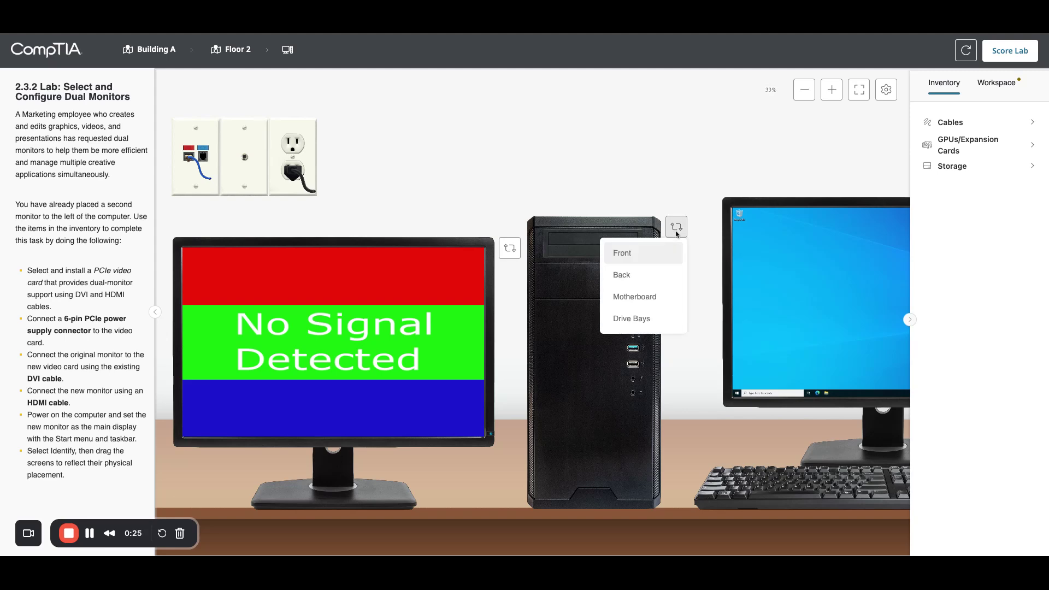
{"action": "left_click", "coordinate": [664, 298]}
{"action": "left_click", "coordinate": [825, 92]}
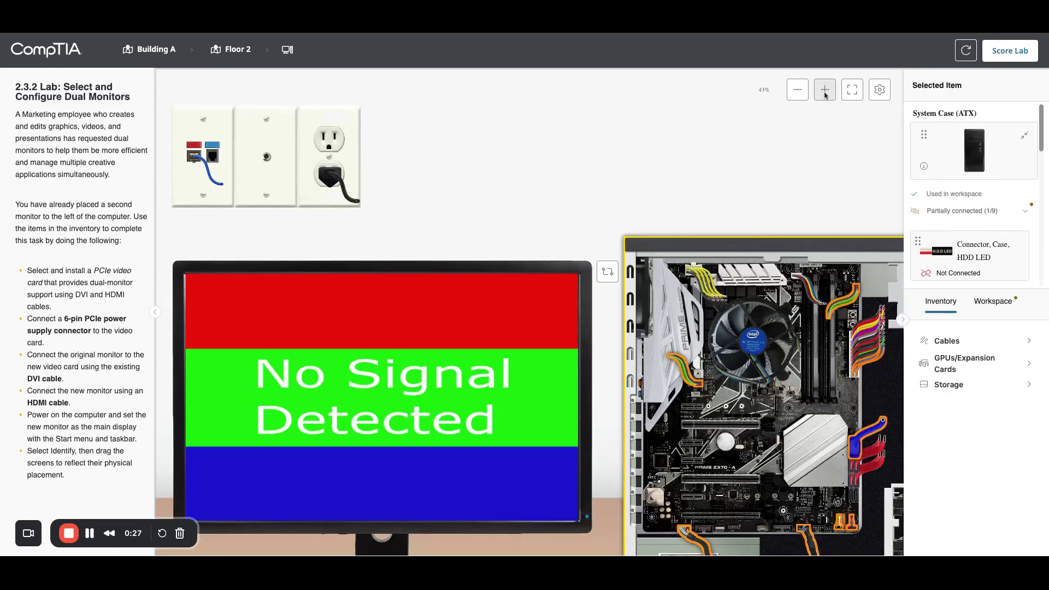
{"action": "scroll", "coordinate": [720, 356], "scroll_direction": "up", "scroll_amount": 1}
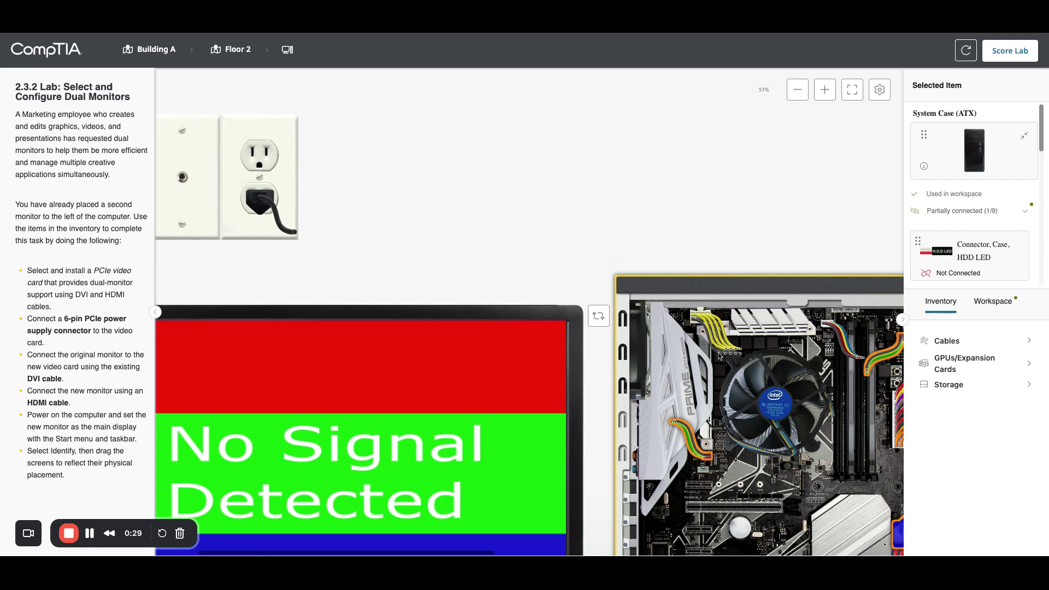
{"action": "scroll", "coordinate": [720, 356], "scroll_direction": "right", "scroll_amount": 5}
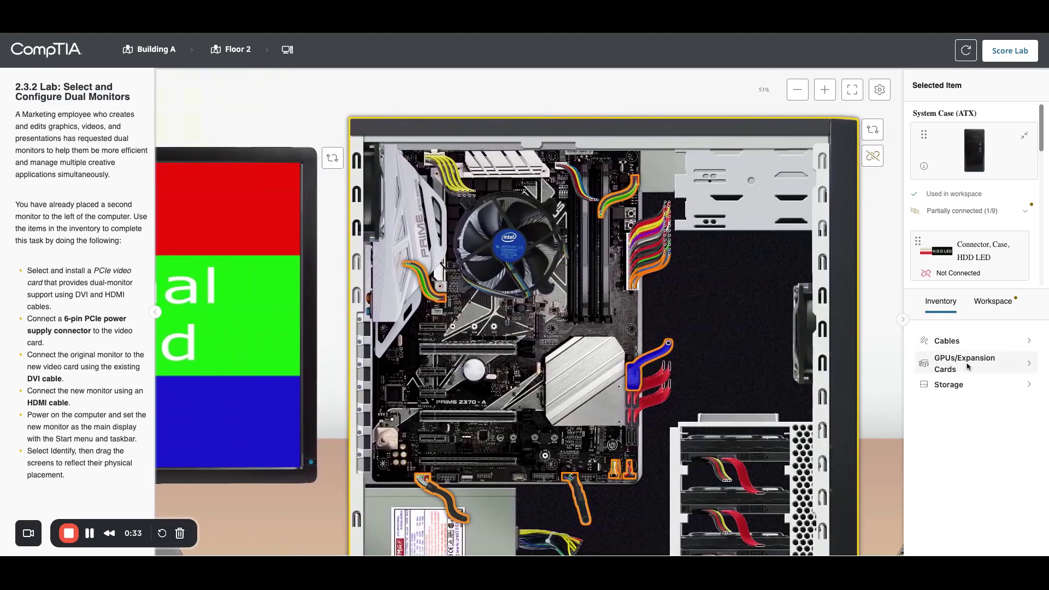
{"action": "left_click", "coordinate": [967, 367]}
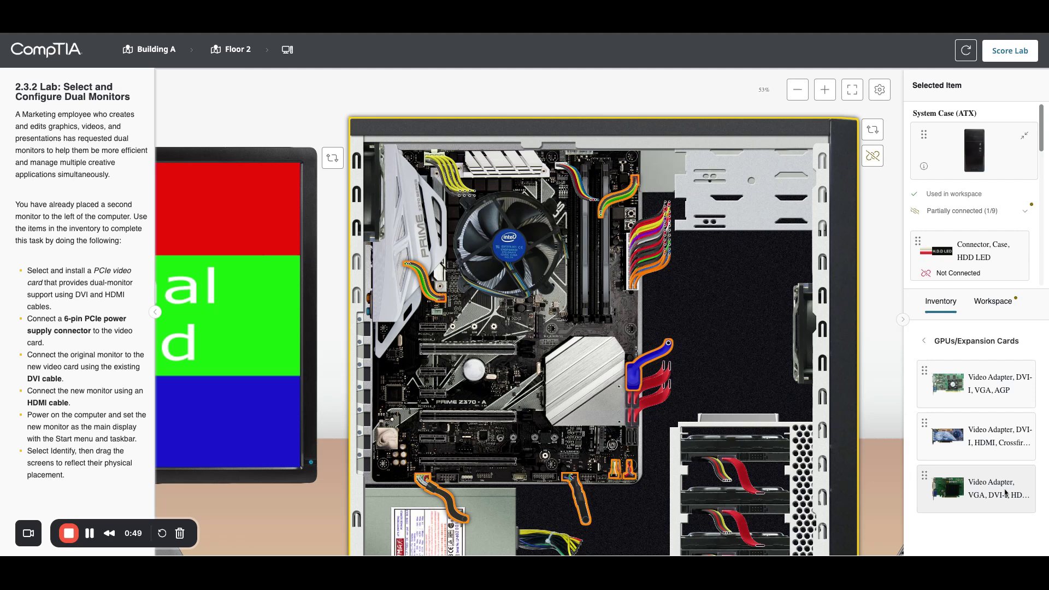
- Install the Video Adapter, DVI-I, HDMI, Crossfire, PCIe card into the PCIe x16 slot
{"action": "left_click", "coordinate": [987, 438]}
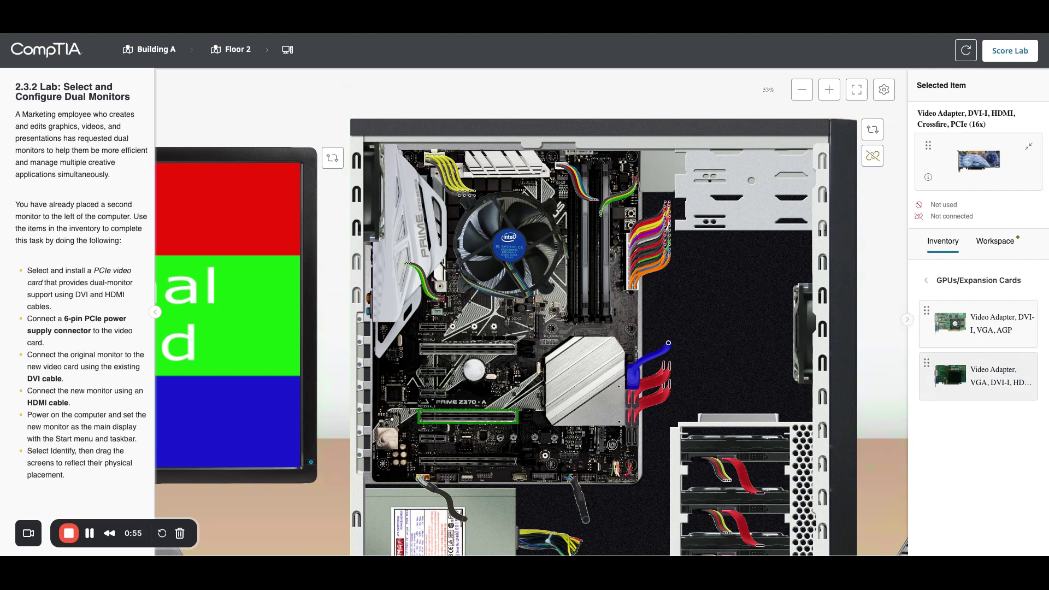
{"action": "left_click", "coordinate": [545, 441]}
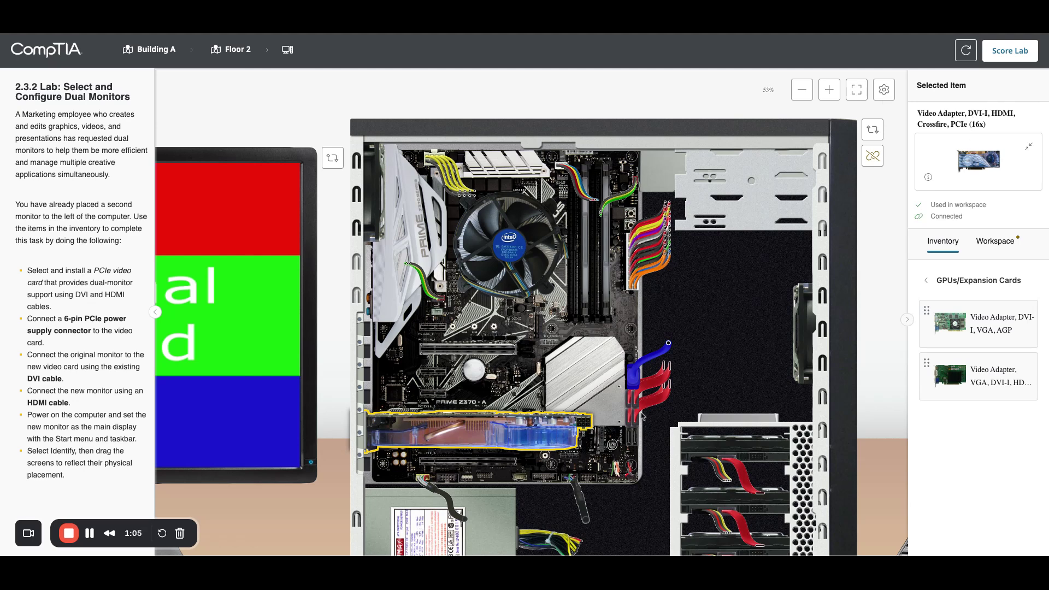
- Plug a 6-pin PCIe power connector from the power supply into the new video card
{"action": "left_click", "coordinate": [490, 522]}
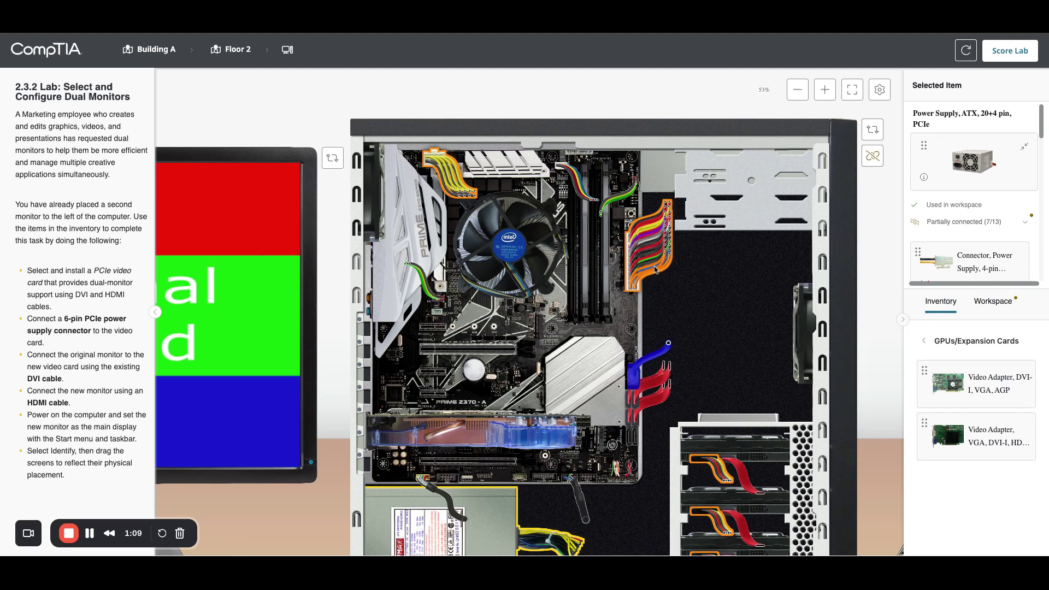
{"action": "scroll", "coordinate": [962, 224], "scroll_direction": "down", "scroll_amount": 3}
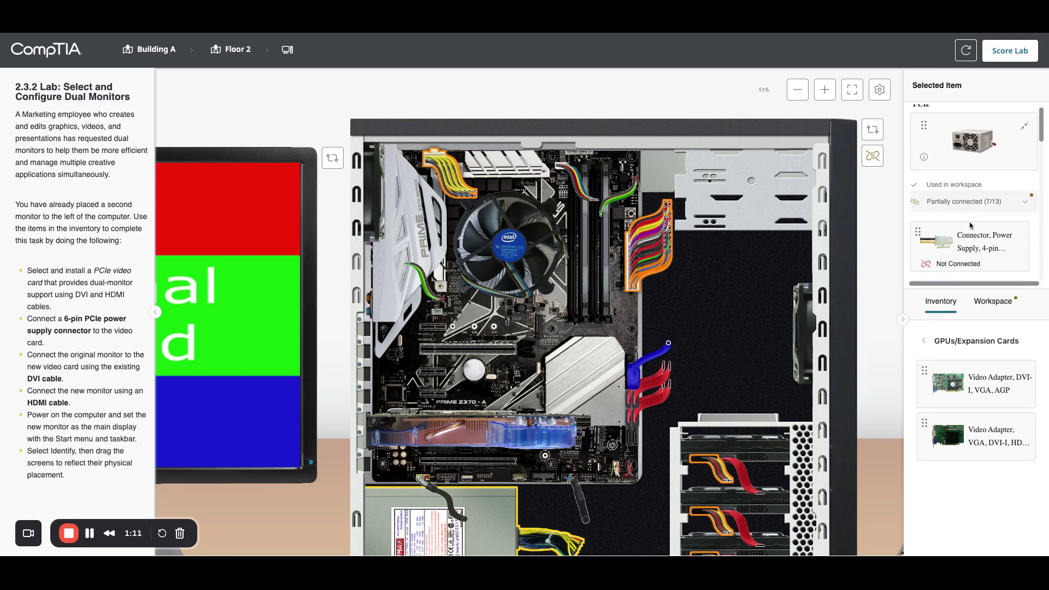
{"action": "scroll", "coordinate": [971, 224], "scroll_direction": "down", "scroll_amount": 5}
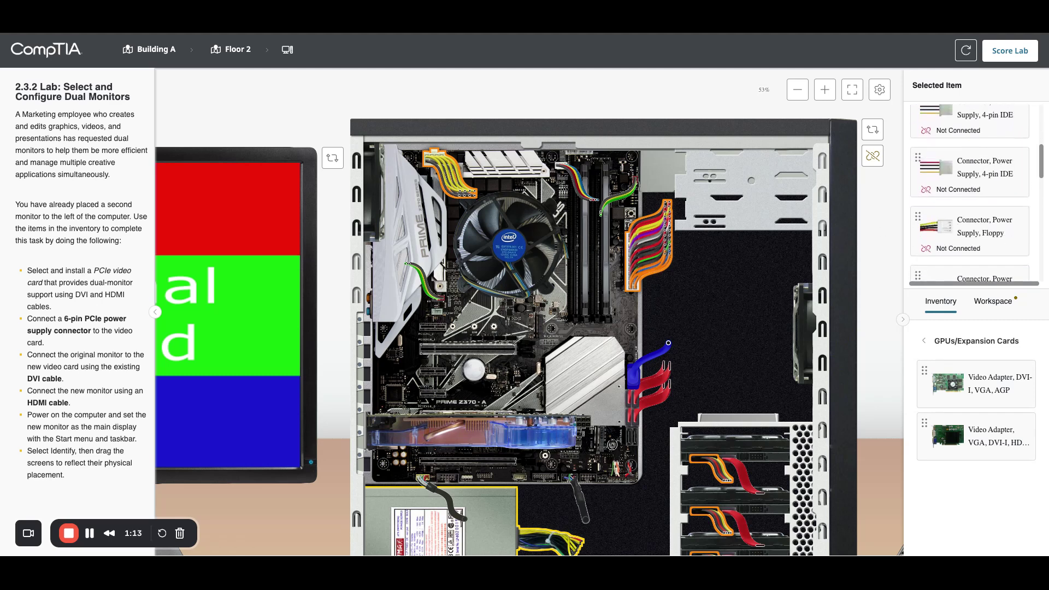
{"action": "scroll", "coordinate": [976, 203], "scroll_direction": "down", "scroll_amount": 1}
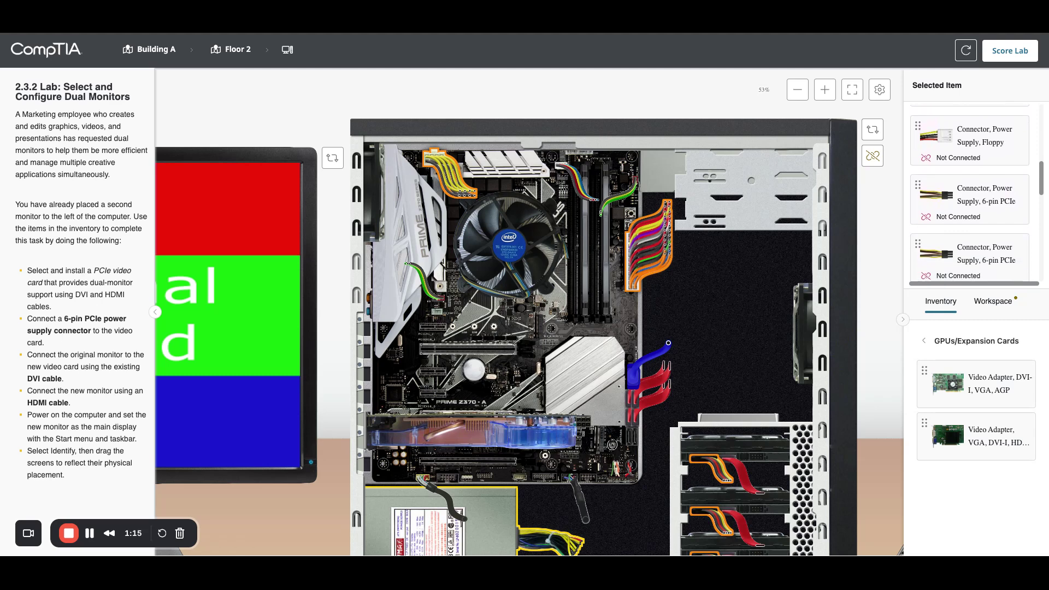
{"action": "left_click", "coordinate": [977, 203]}
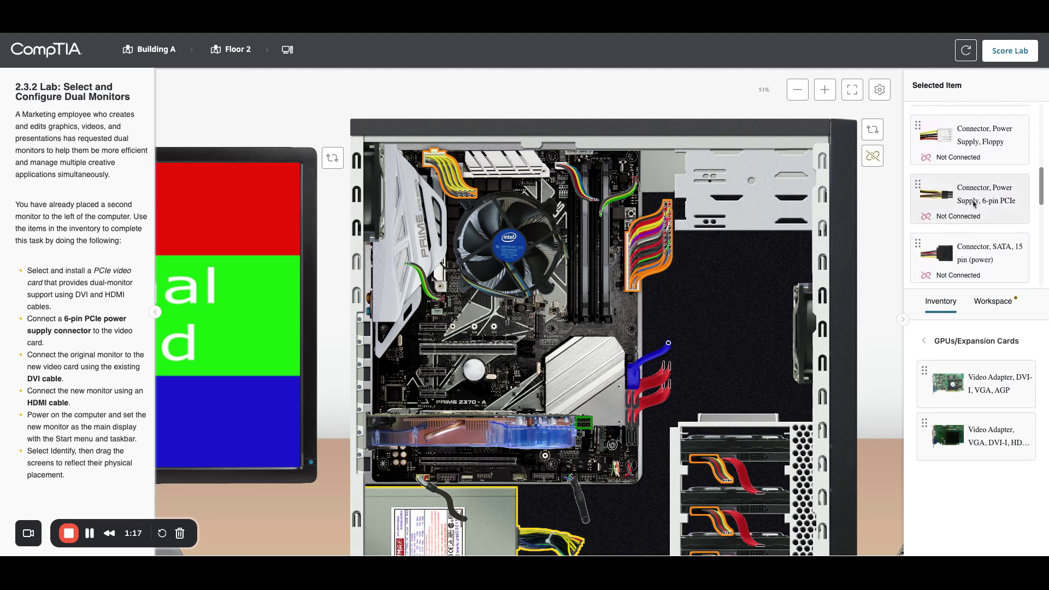
{"action": "left_click", "coordinate": [583, 422]}
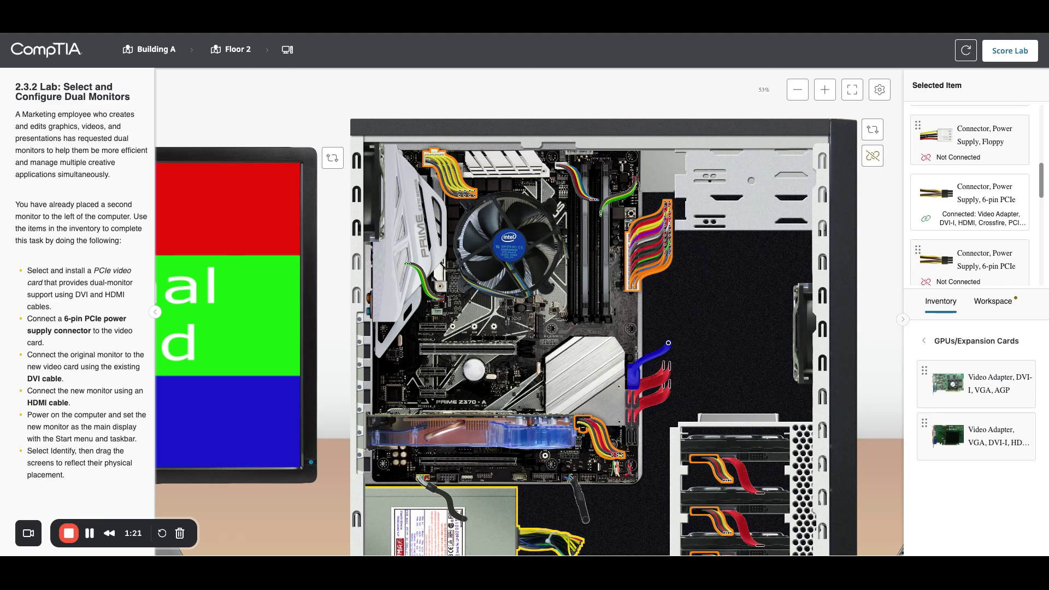
- Turn the tower to its Back view and select the DVI cable plugged into it
{"action": "left_click", "coordinate": [873, 130]}
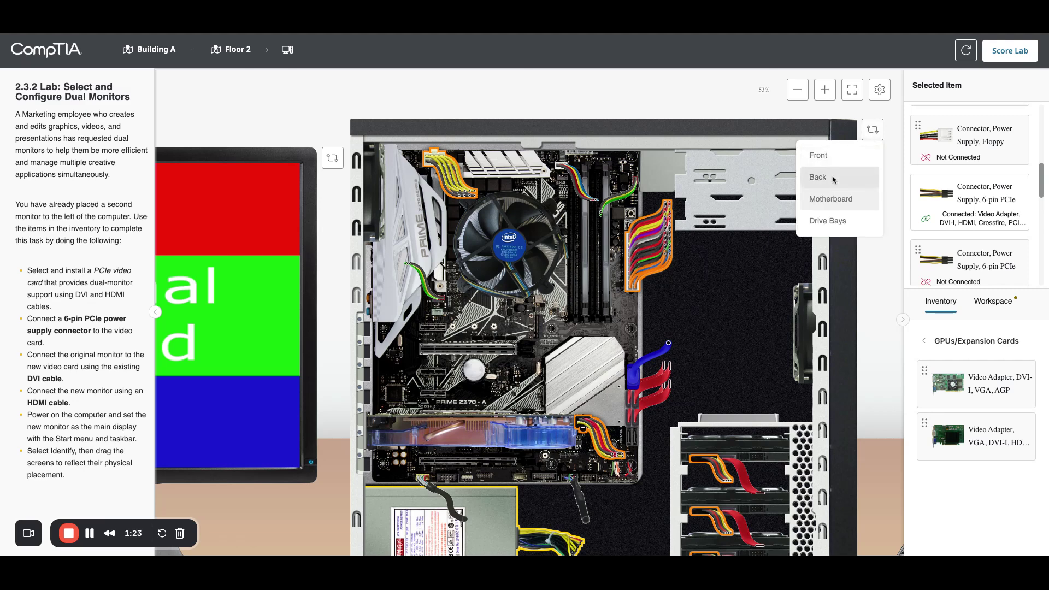
{"action": "left_click", "coordinate": [834, 179]}
{"action": "scroll", "coordinate": [566, 417], "scroll_direction": "down", "scroll_amount": 2}
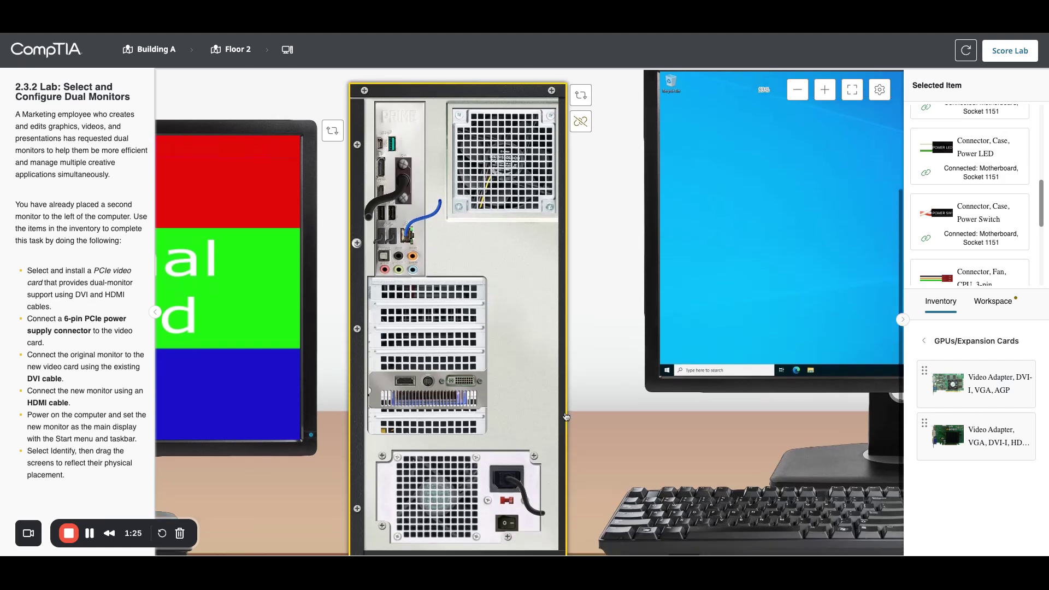
{"action": "scroll", "coordinate": [566, 417], "scroll_direction": "down", "scroll_amount": 3}
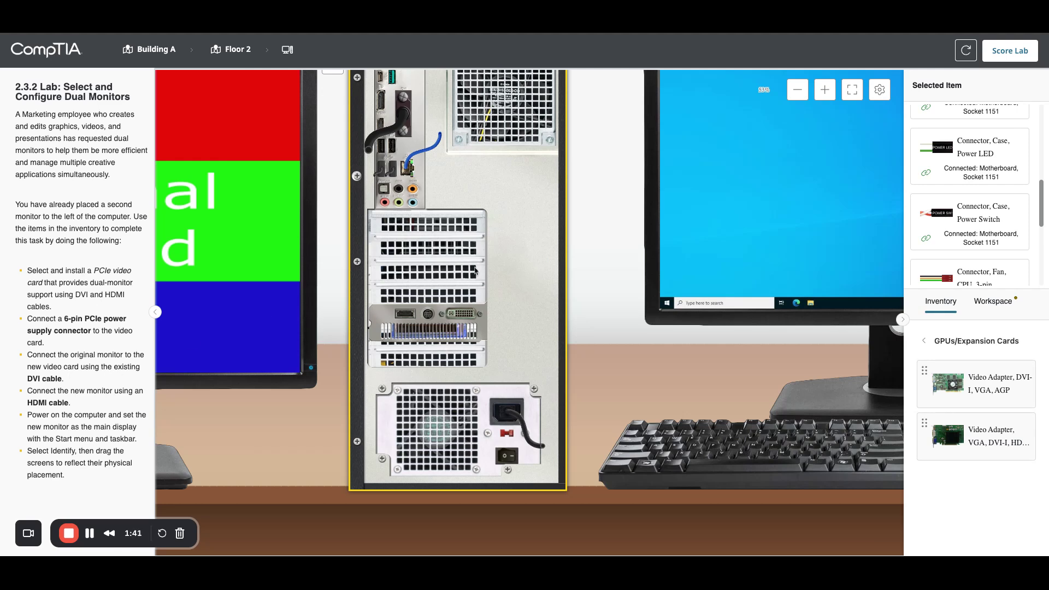
{"action": "scroll", "coordinate": [567, 239], "scroll_direction": "up", "scroll_amount": 1}
{"action": "scroll", "coordinate": [566, 238], "scroll_direction": "up", "scroll_amount": 1}
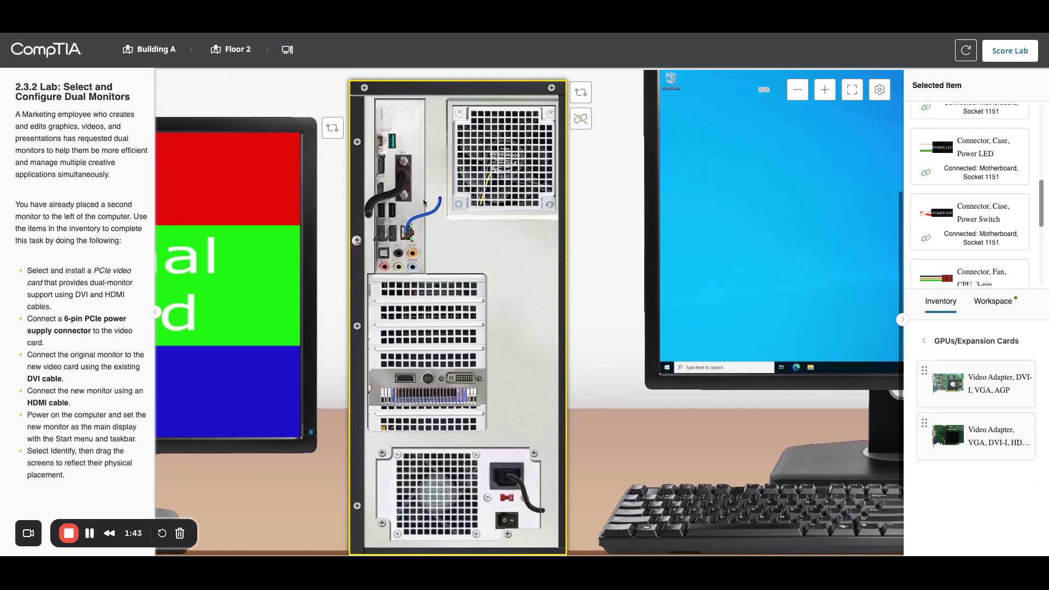
{"action": "left_click", "coordinate": [402, 176]}
- Turn the right monitor to its rear and move the DVI cable's tower end onto the video card's DVI port
{"action": "left_click", "coordinate": [795, 201]}
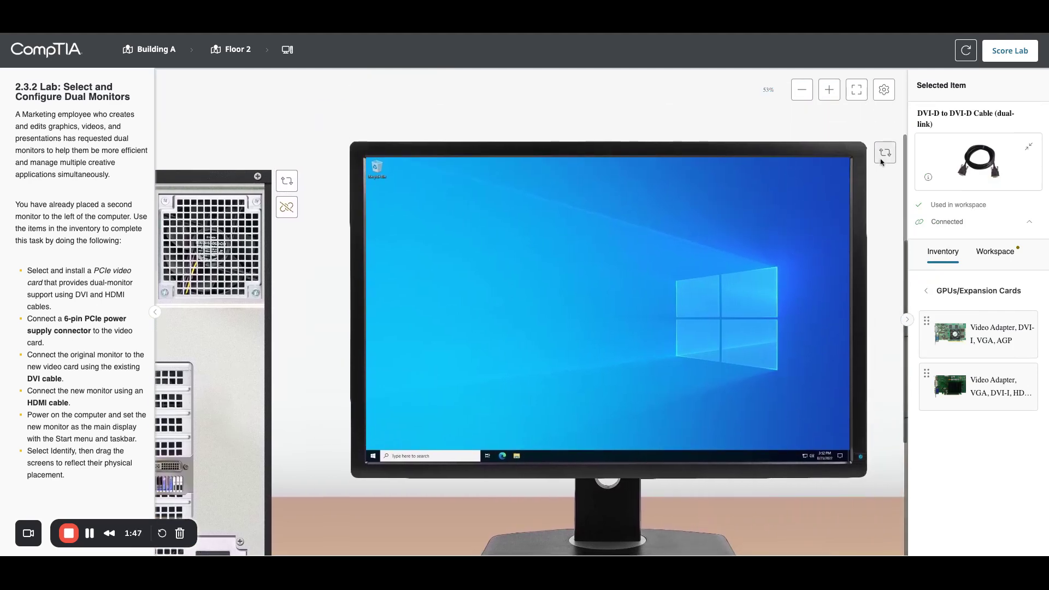
{"action": "left_click", "coordinate": [883, 158]}
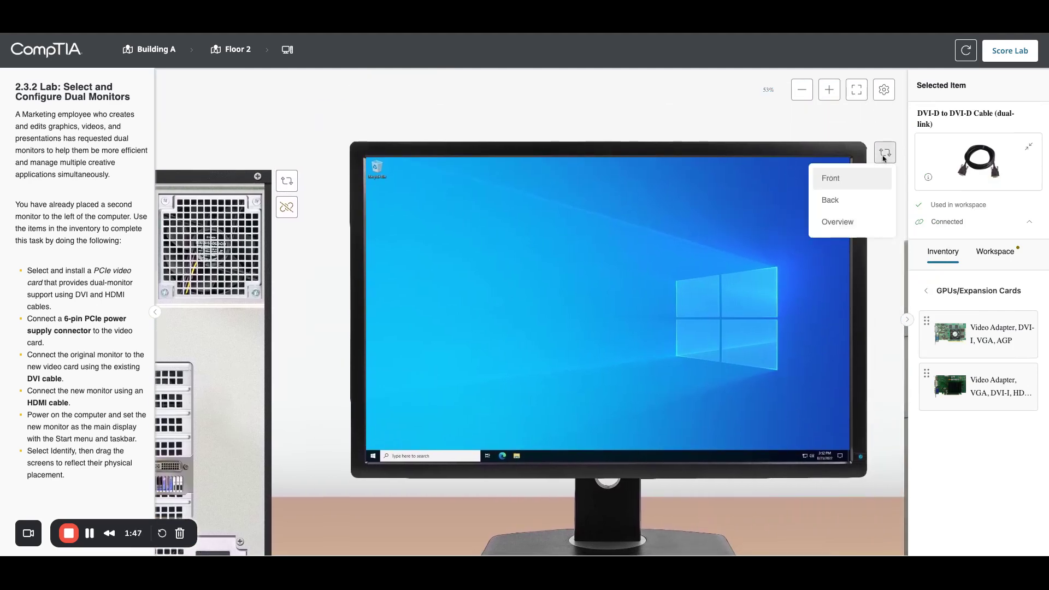
{"action": "left_click", "coordinate": [830, 200]}
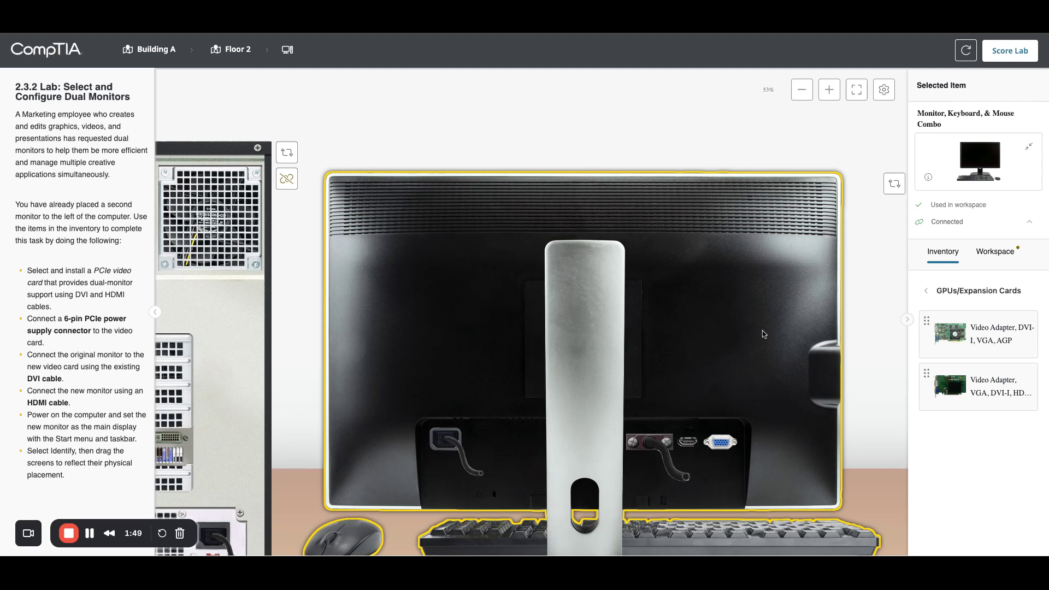
{"action": "scroll", "coordinate": [762, 330], "scroll_direction": "down", "scroll_amount": 2}
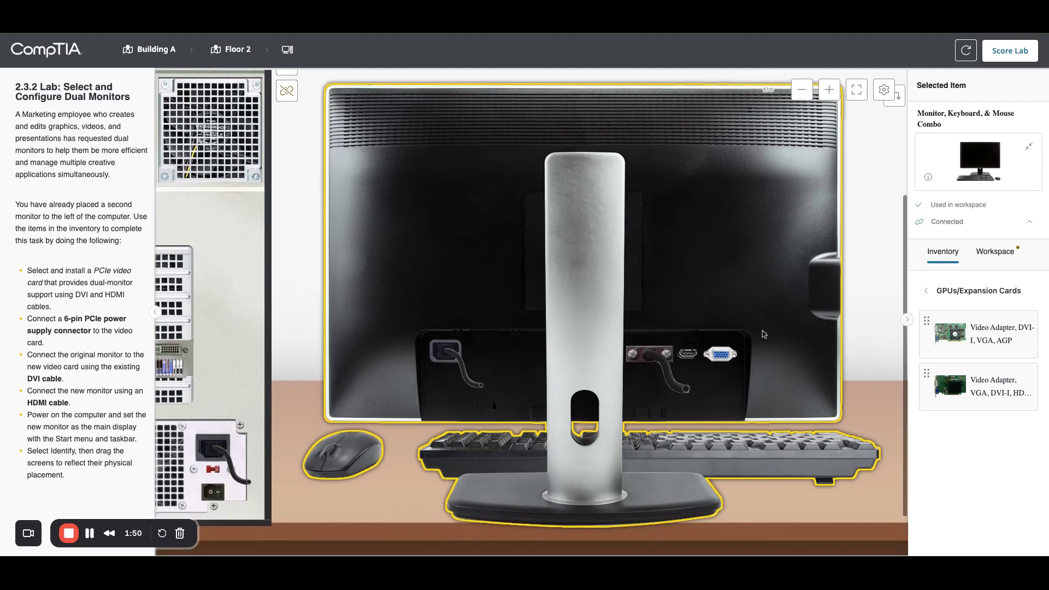
{"action": "left_click", "coordinate": [650, 359]}
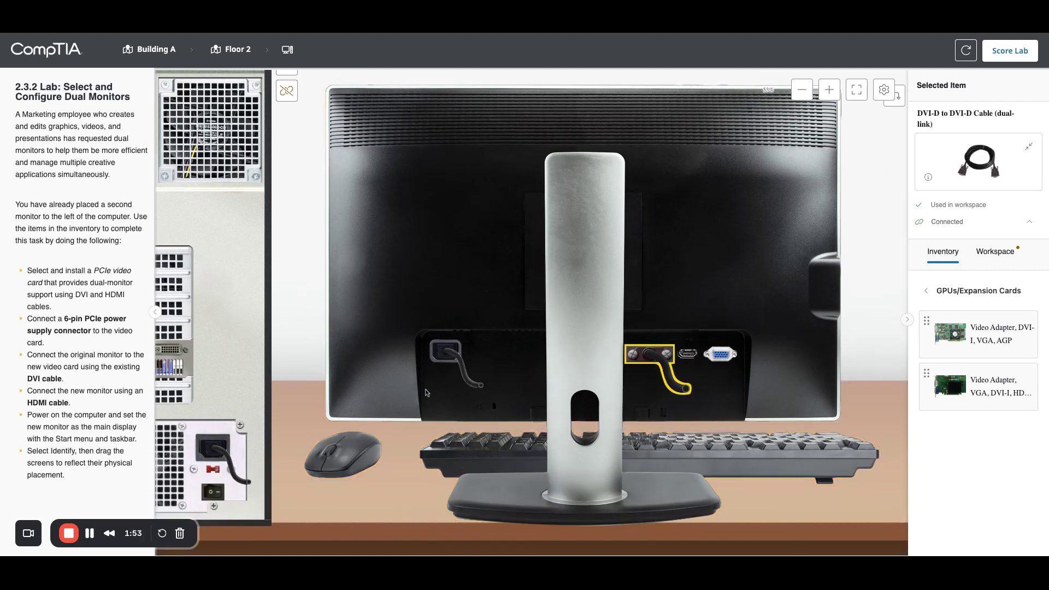
{"action": "scroll", "coordinate": [426, 387], "scroll_direction": "left", "scroll_amount": 3}
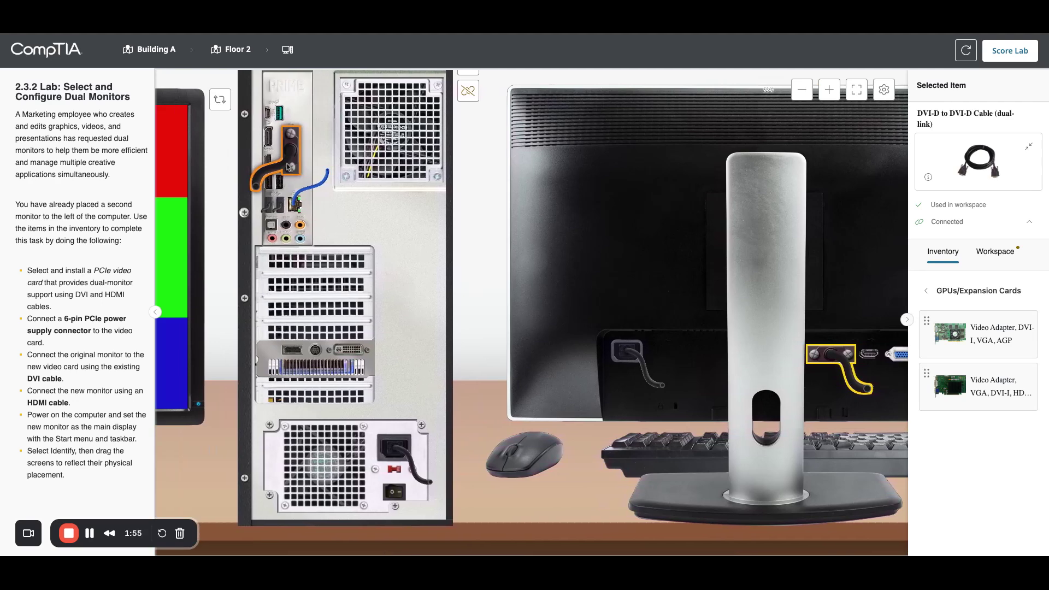
{"action": "left_click_drag", "start_coordinate": [286, 152], "coordinate": [377, 358]}
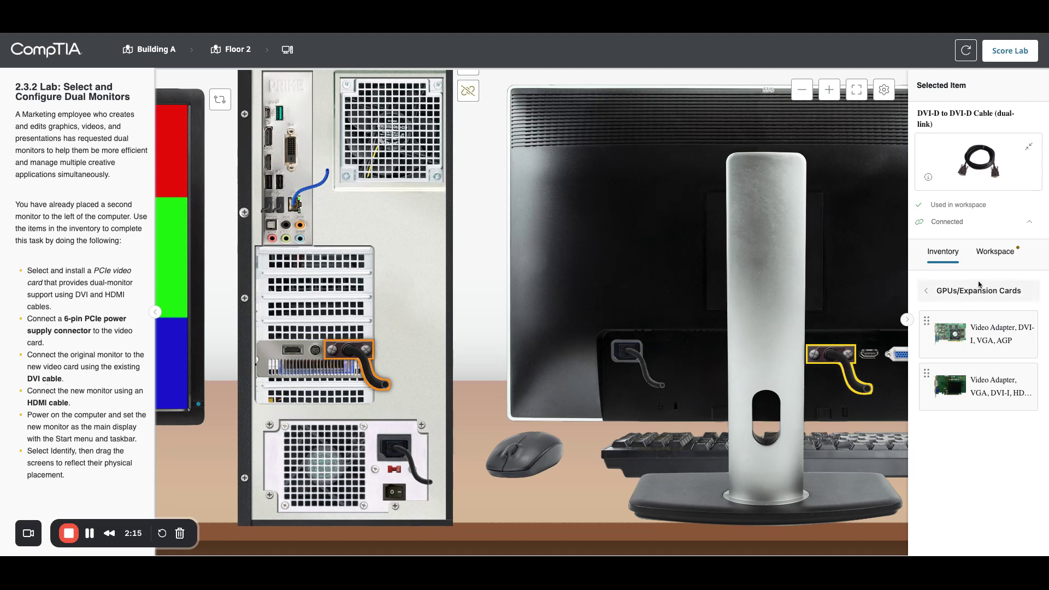
- Plug one male end of an HDMI to HDMI Cable into the video card's HDMI port
{"action": "left_click", "coordinate": [940, 293]}
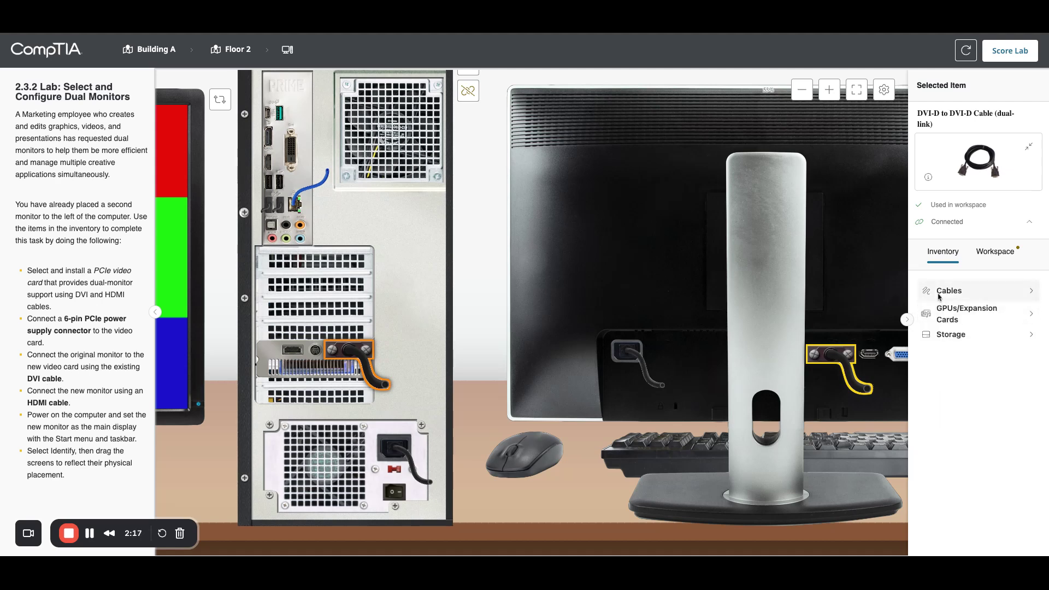
{"action": "left_click", "coordinate": [965, 292]}
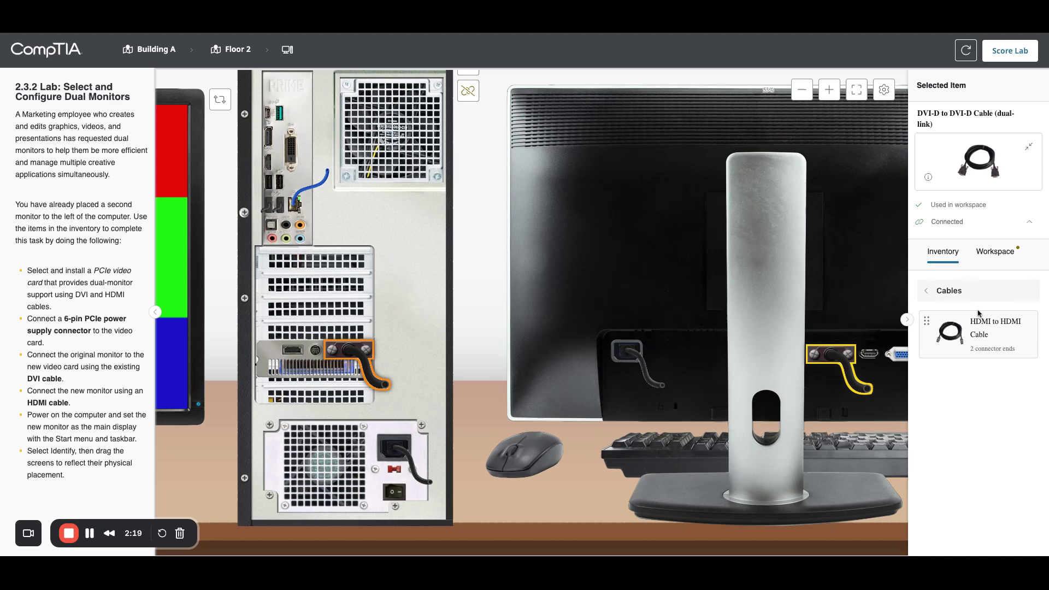
{"action": "left_click", "coordinate": [972, 335]}
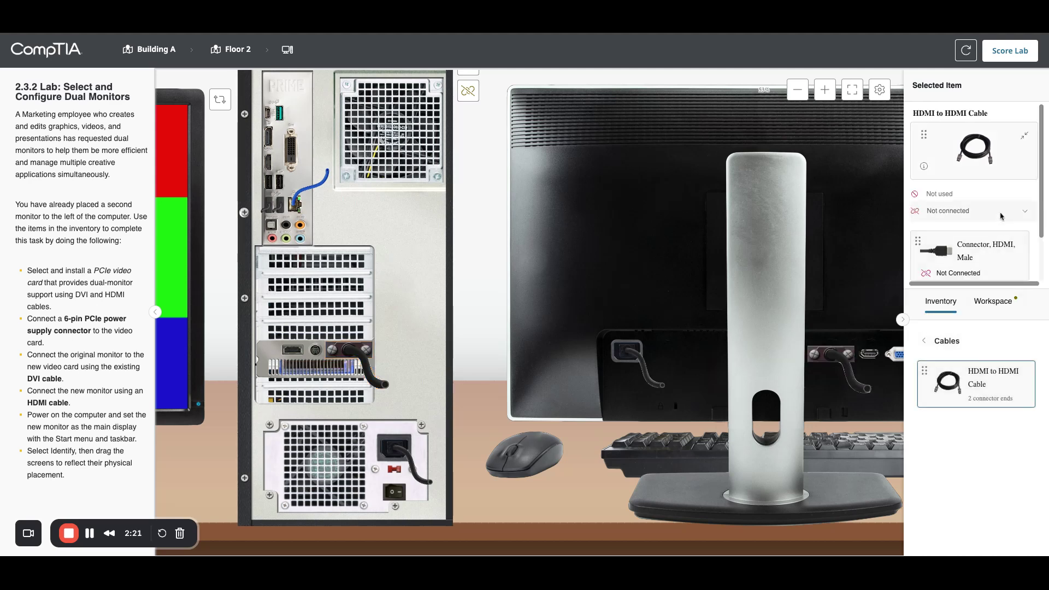
{"action": "scroll", "coordinate": [1002, 216], "scroll_direction": "down", "scroll_amount": 1}
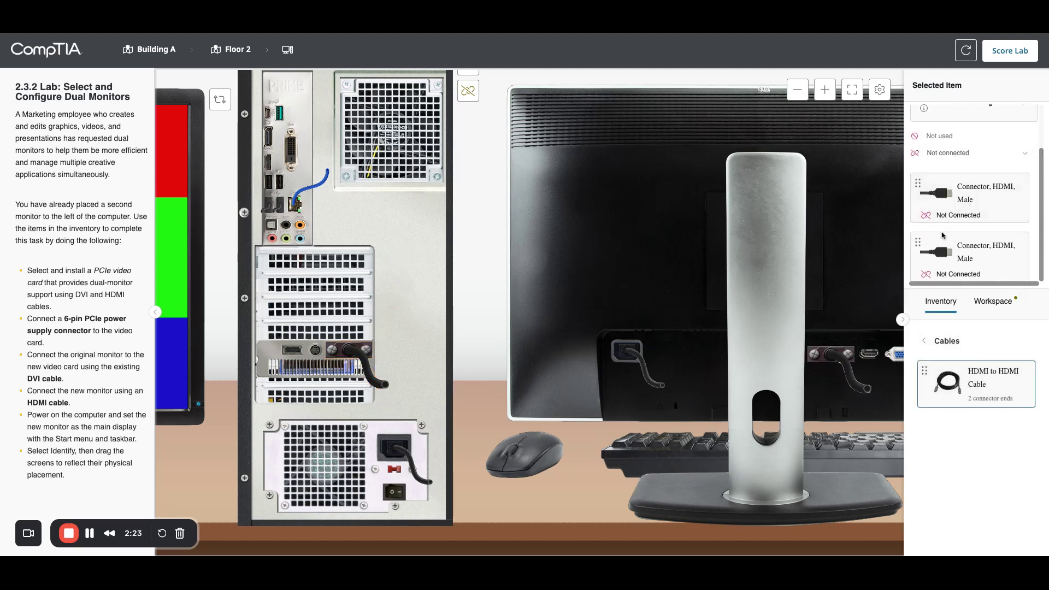
{"action": "scroll", "coordinate": [952, 243], "scroll_direction": "up", "scroll_amount": 1}
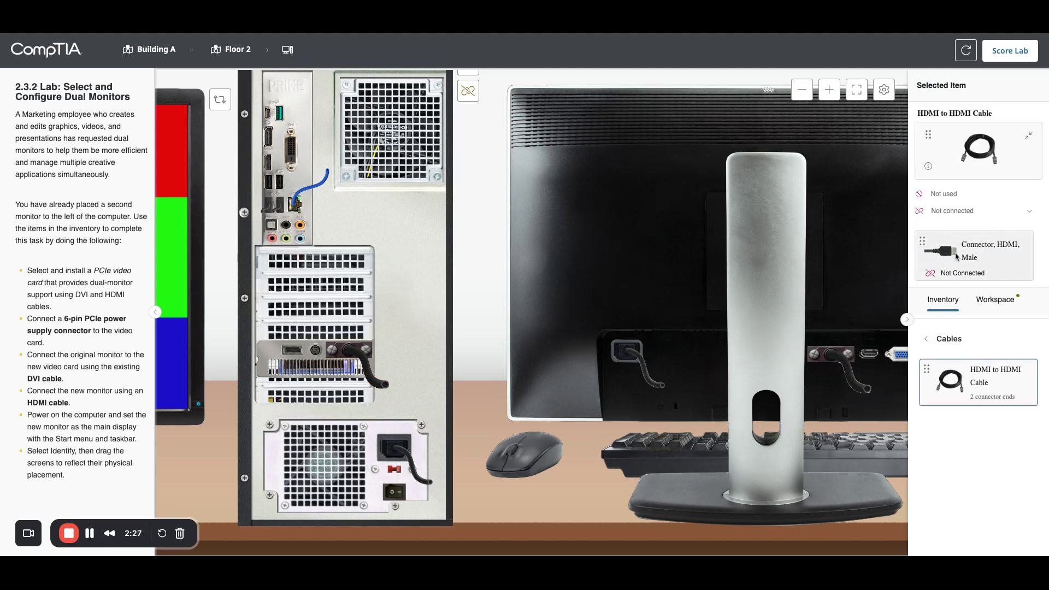
{"action": "left_click", "coordinate": [957, 257]}
{"action": "left_click", "coordinate": [292, 349]}
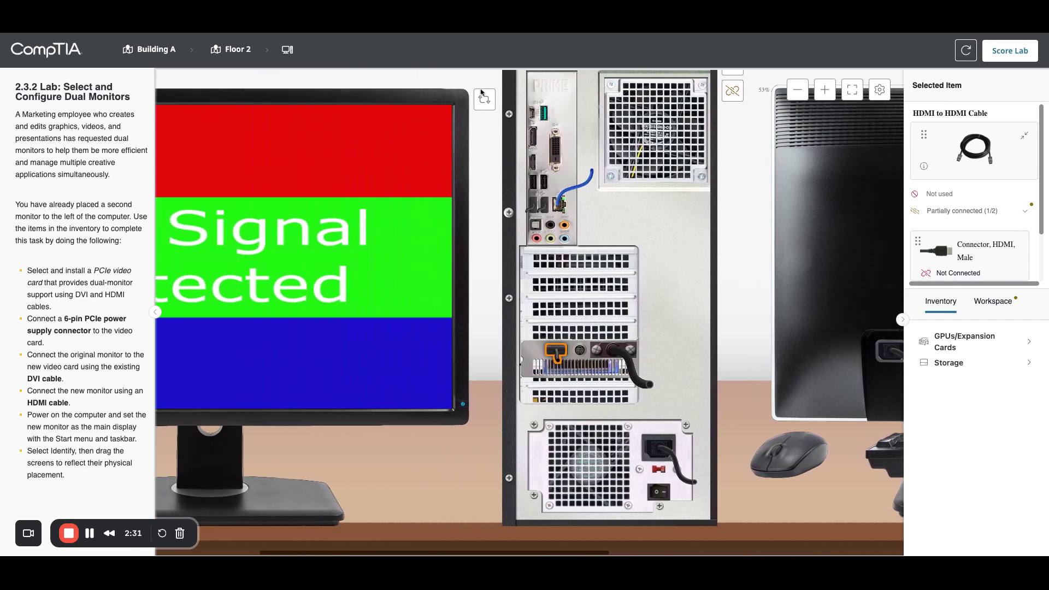
- Turn the left monitor to its rear and run the HDMI cable from the video card to its HDMI input
{"action": "left_click", "coordinate": [481, 103]}
{"action": "left_click", "coordinate": [451, 145]}
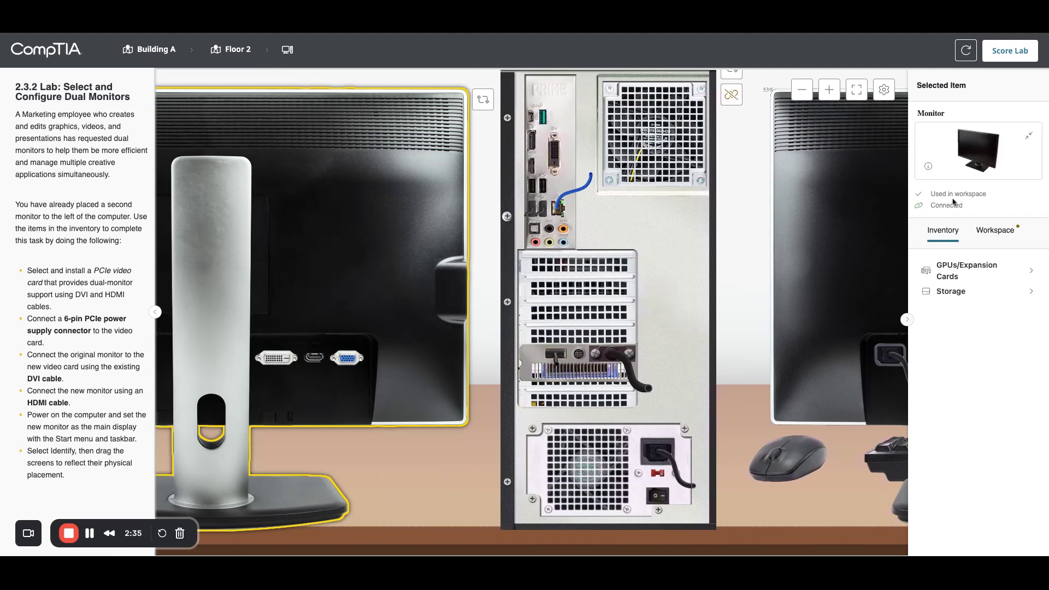
{"action": "left_click", "coordinate": [962, 273]}
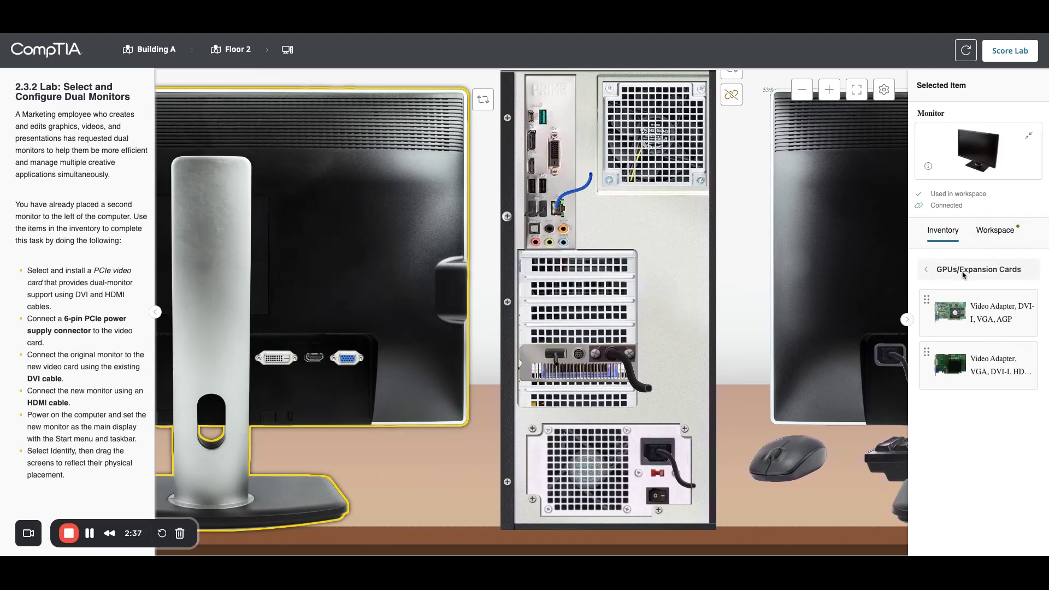
{"action": "left_click", "coordinate": [962, 275]}
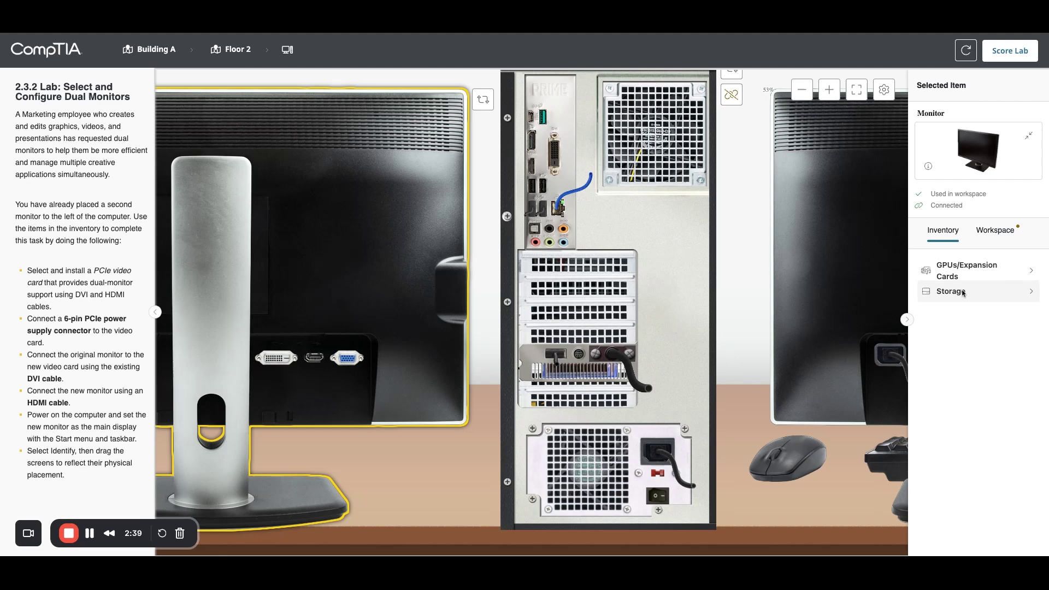
{"action": "left_click", "coordinate": [560, 361]}
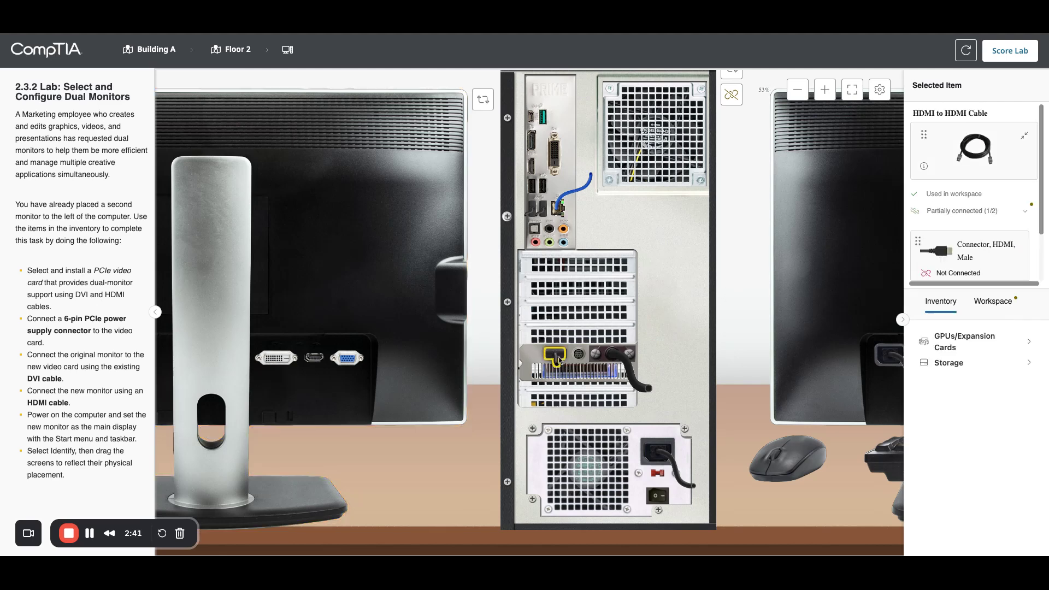
{"action": "left_click", "coordinate": [960, 257]}
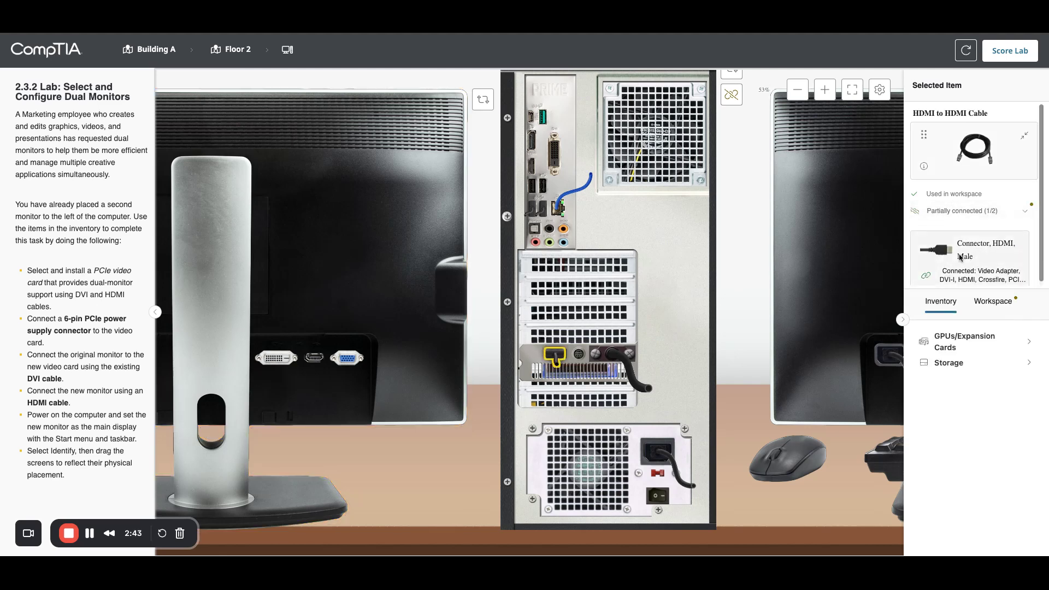
{"action": "left_click", "coordinate": [314, 358]}
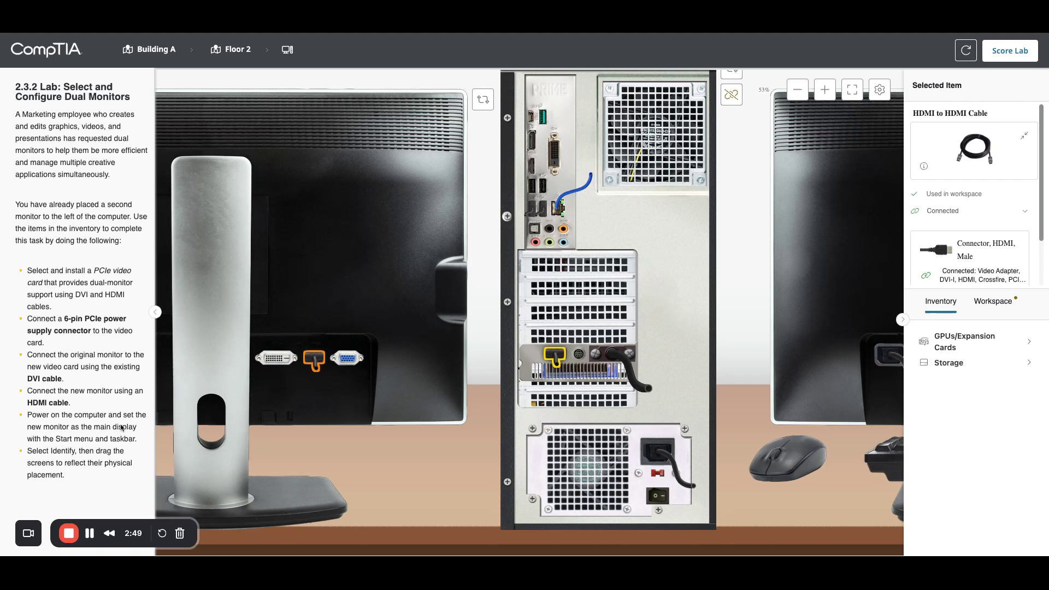
- Set the computer case, left monitor and right monitor all to their Front views
{"action": "scroll", "coordinate": [676, 189], "scroll_direction": "up", "scroll_amount": 1}
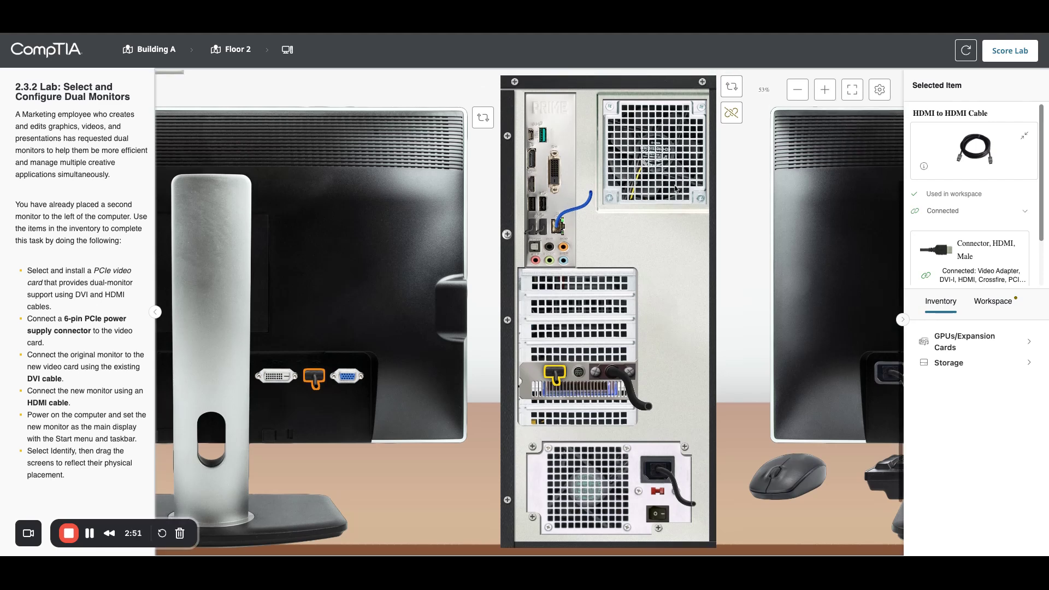
{"action": "left_click", "coordinate": [733, 90]}
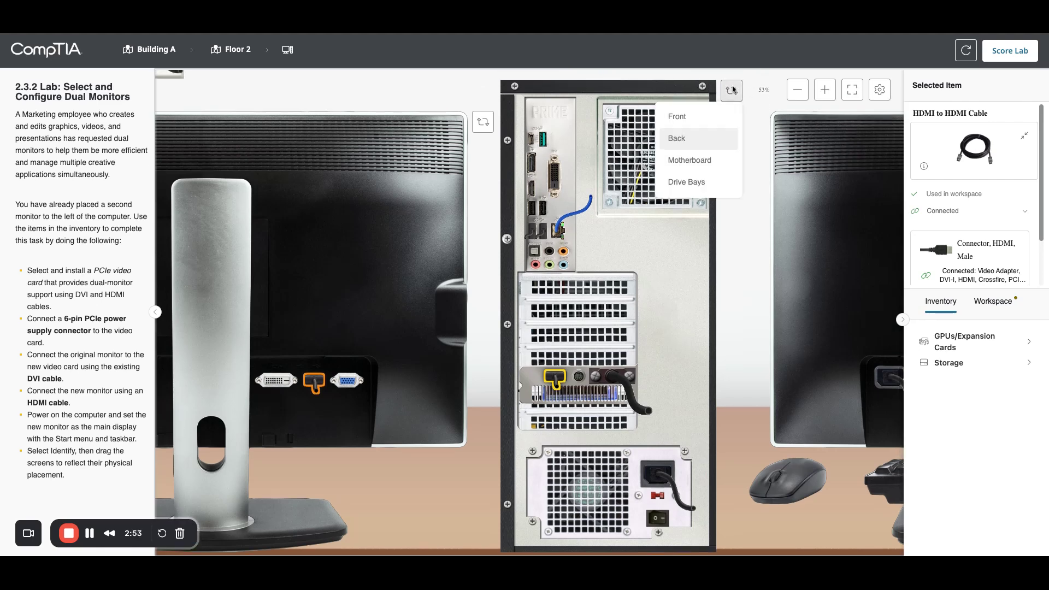
{"action": "left_click", "coordinate": [677, 116]}
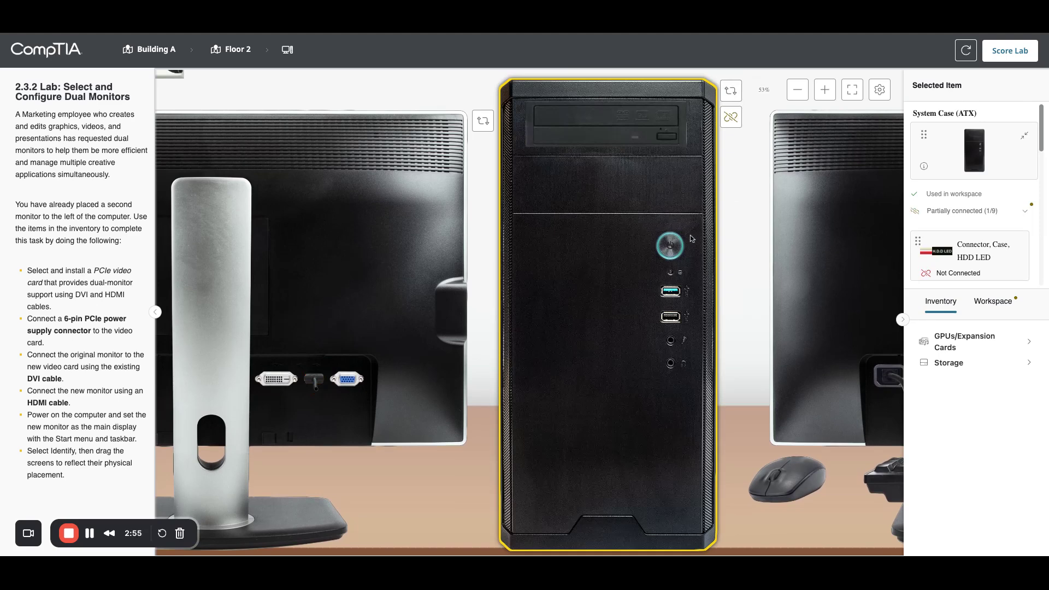
{"action": "left_click", "coordinate": [484, 124]}
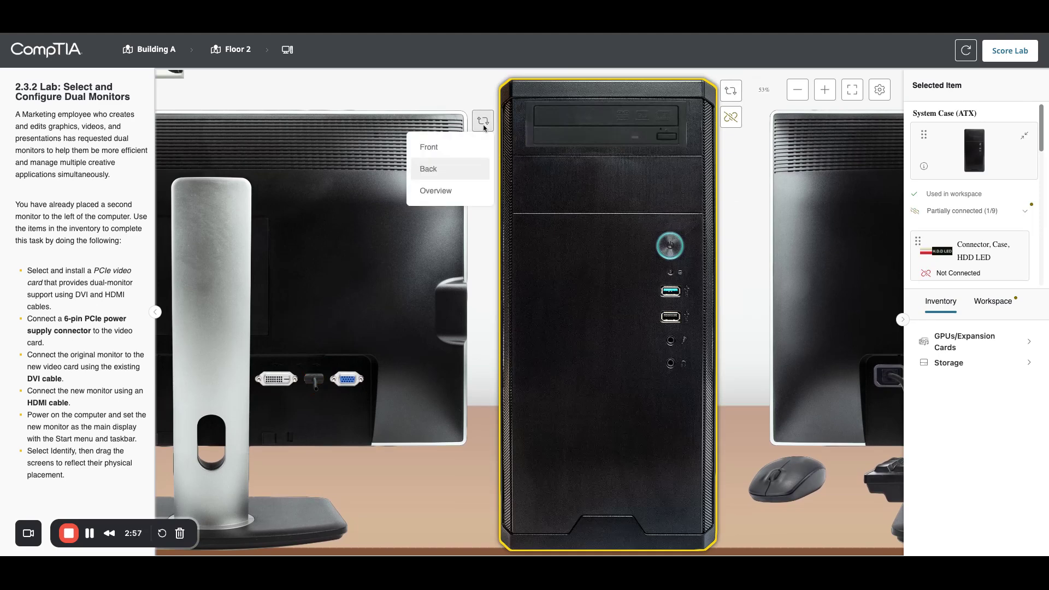
{"action": "left_click", "coordinate": [460, 147]}
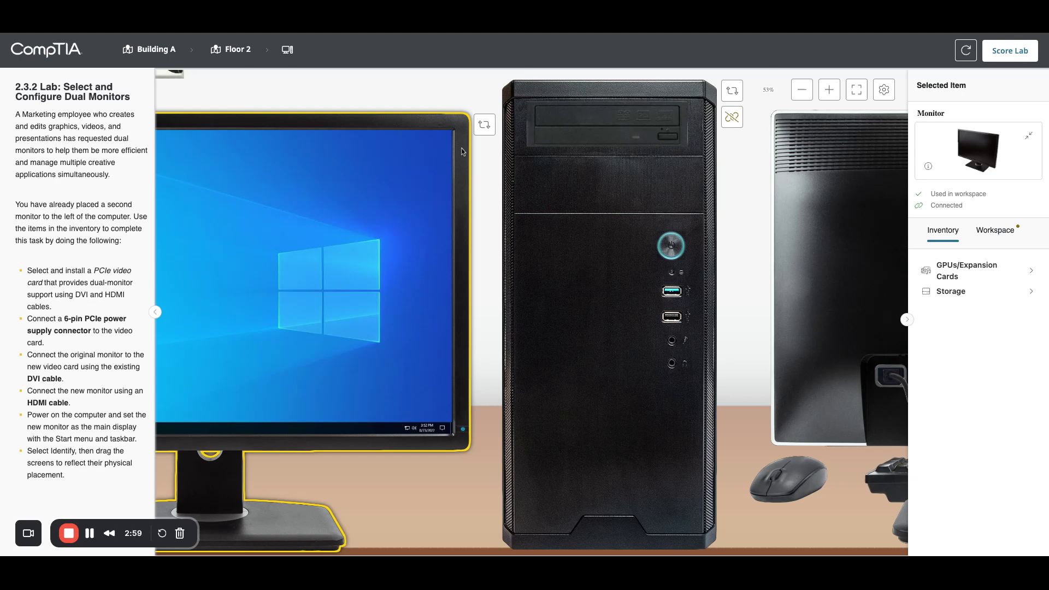
{"action": "left_click", "coordinate": [835, 272]}
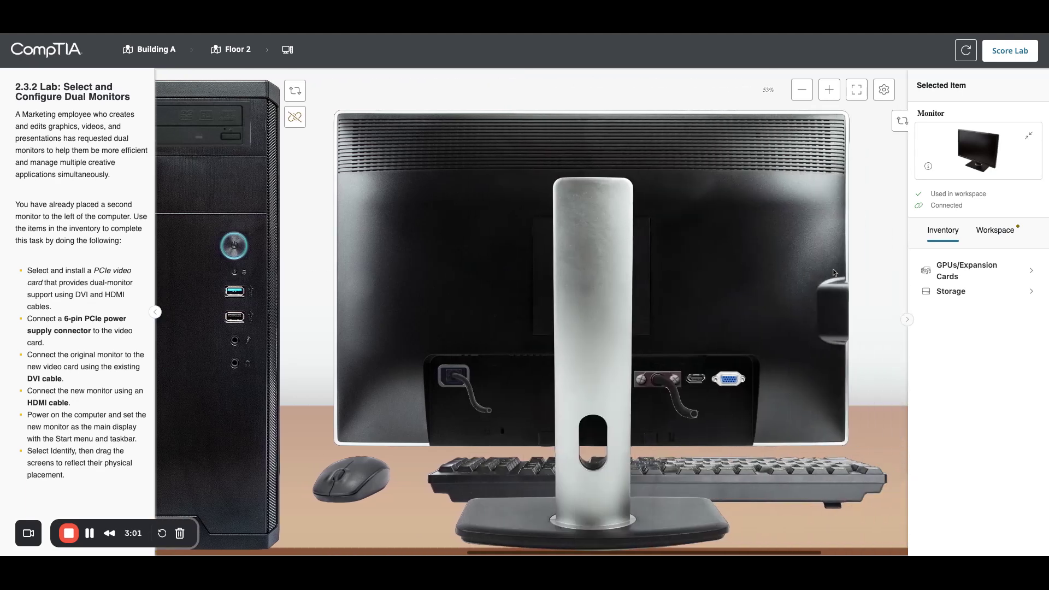
{"action": "left_click", "coordinate": [878, 121]}
{"action": "left_click", "coordinate": [852, 147]}
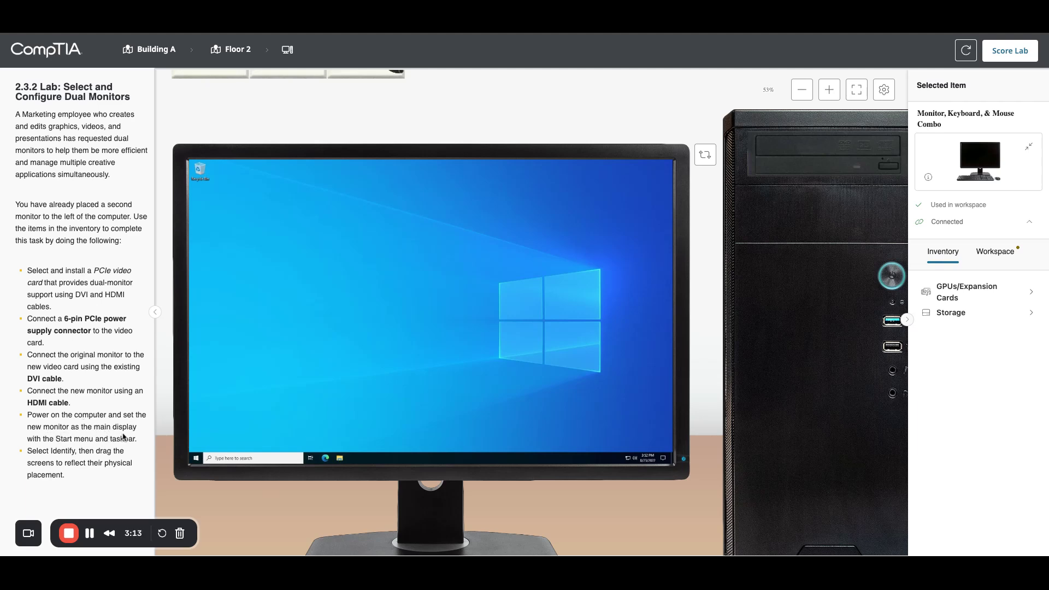
- Open the Marketing6 desktop and choose Display settings from its right-click menu
{"action": "left_click", "coordinate": [387, 360]}
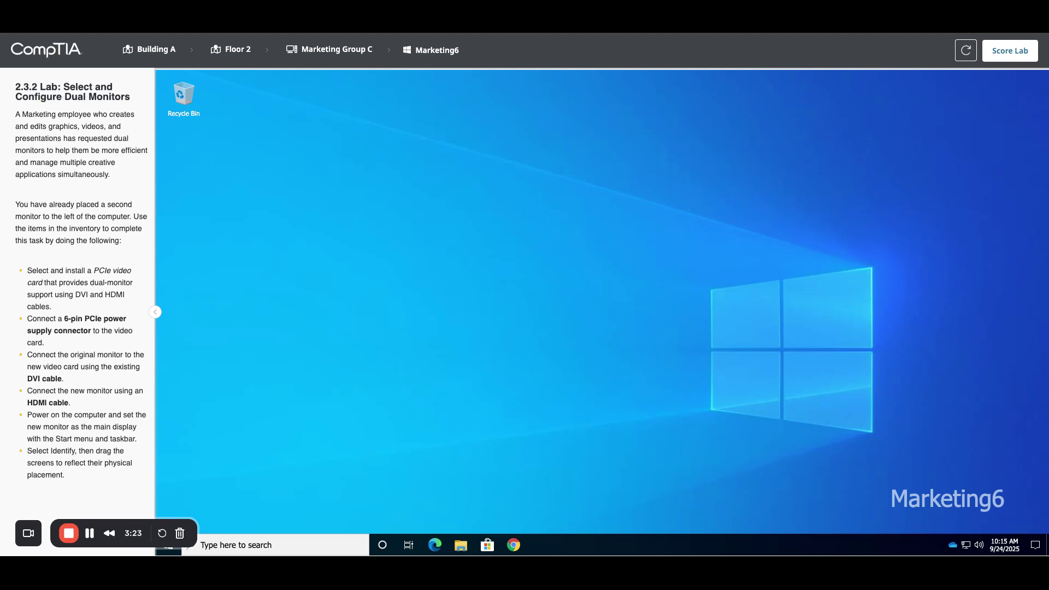
{"action": "right_click", "coordinate": [664, 335]}
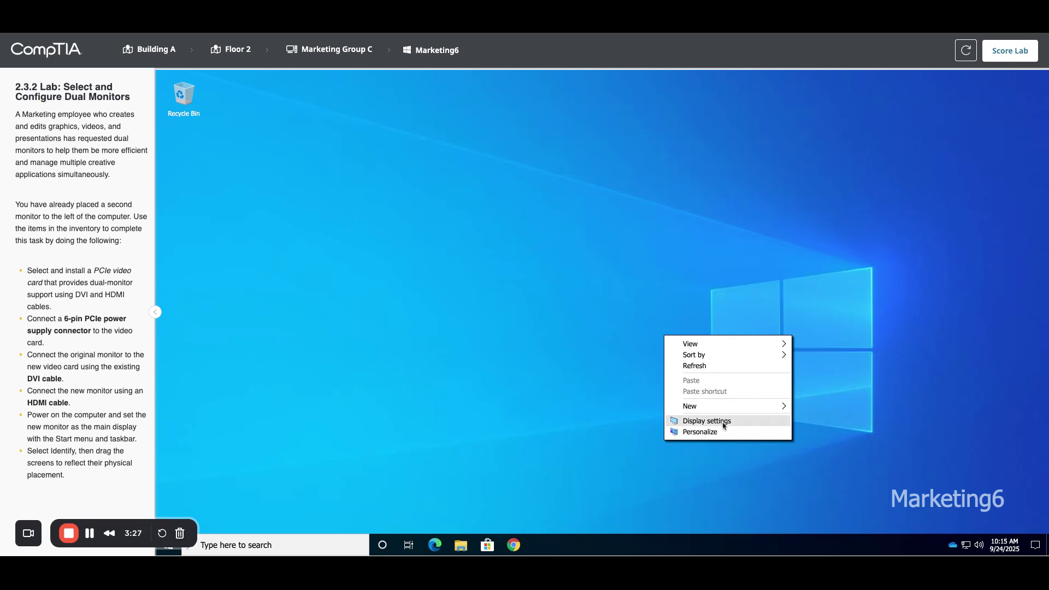
{"action": "left_click", "coordinate": [706, 420]}
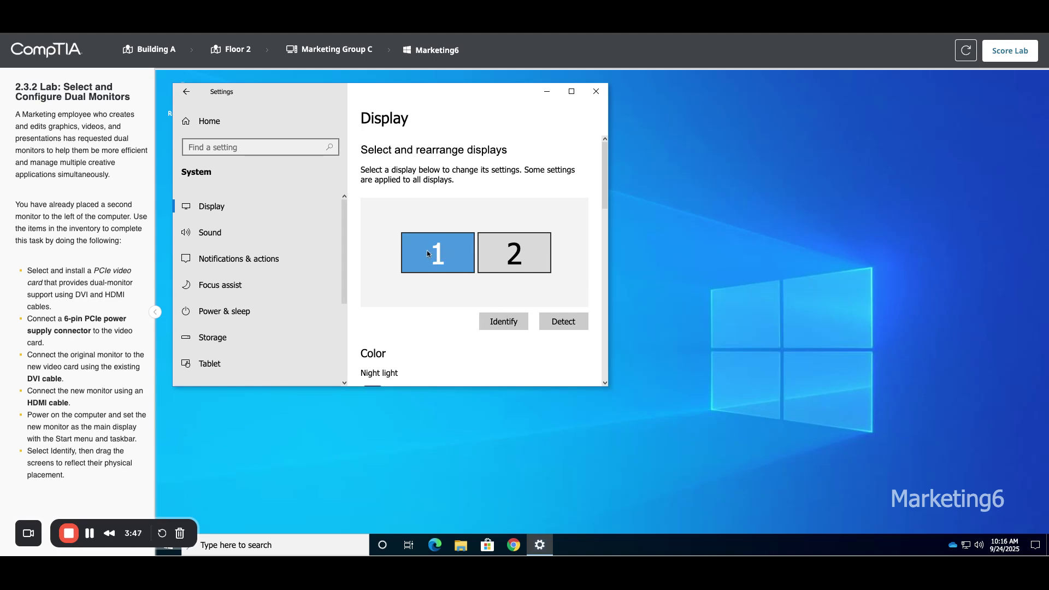
- Select display 2, identify the screens, and check 'Make this my main display'
{"action": "left_click", "coordinate": [512, 252]}
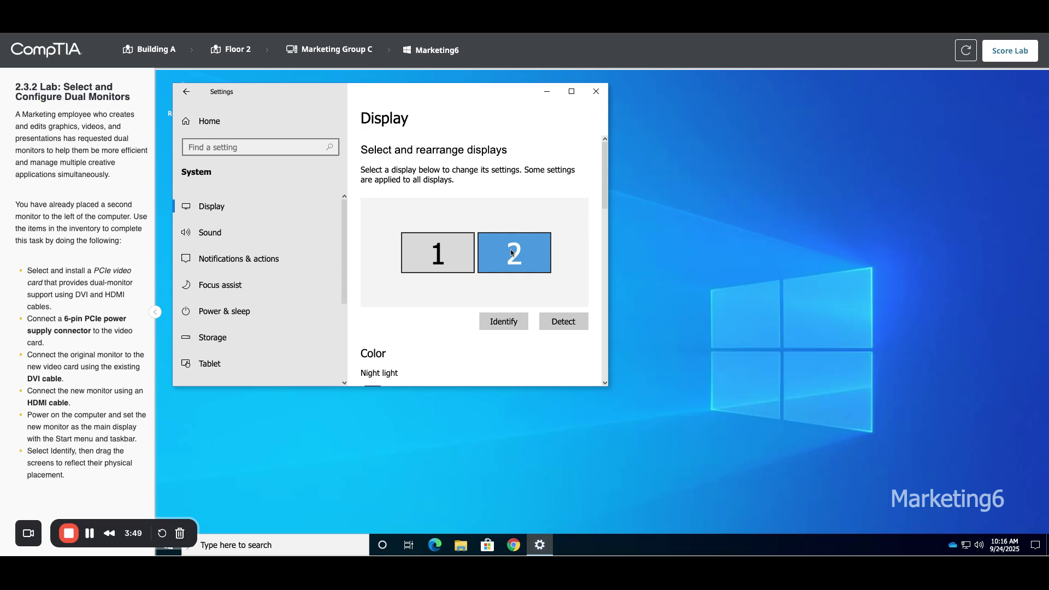
{"action": "left_click", "coordinate": [506, 323]}
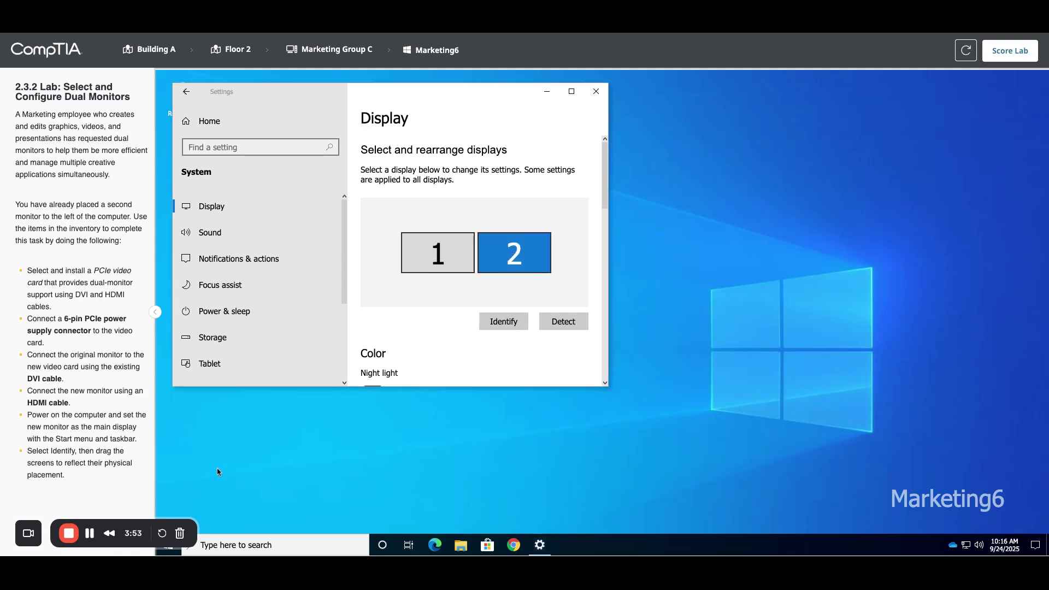
{"action": "scroll", "coordinate": [520, 351], "scroll_direction": "down", "scroll_amount": 10}
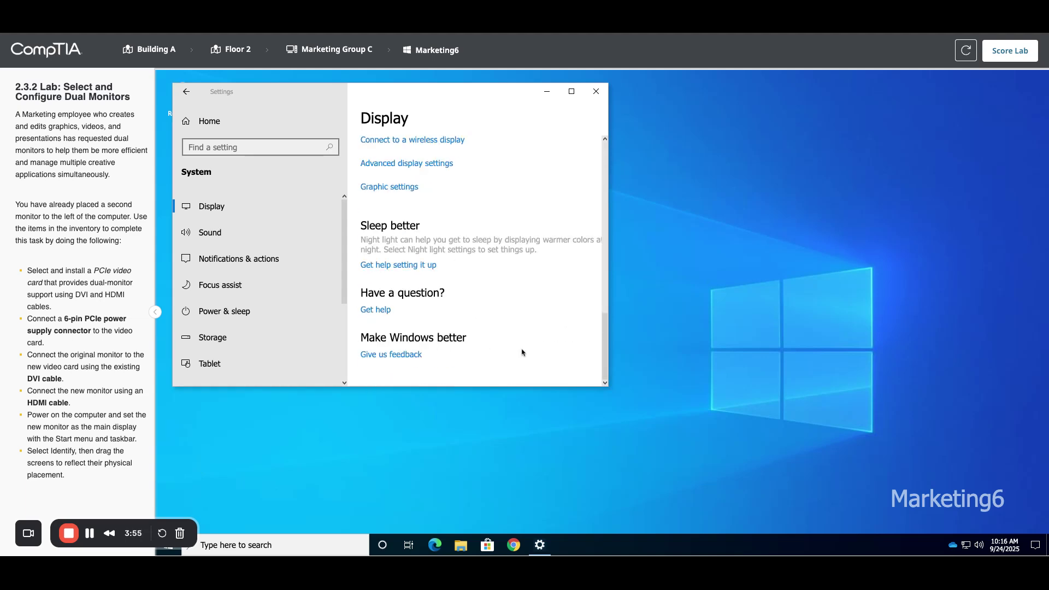
{"action": "scroll", "coordinate": [522, 353], "scroll_direction": "up", "scroll_amount": 8}
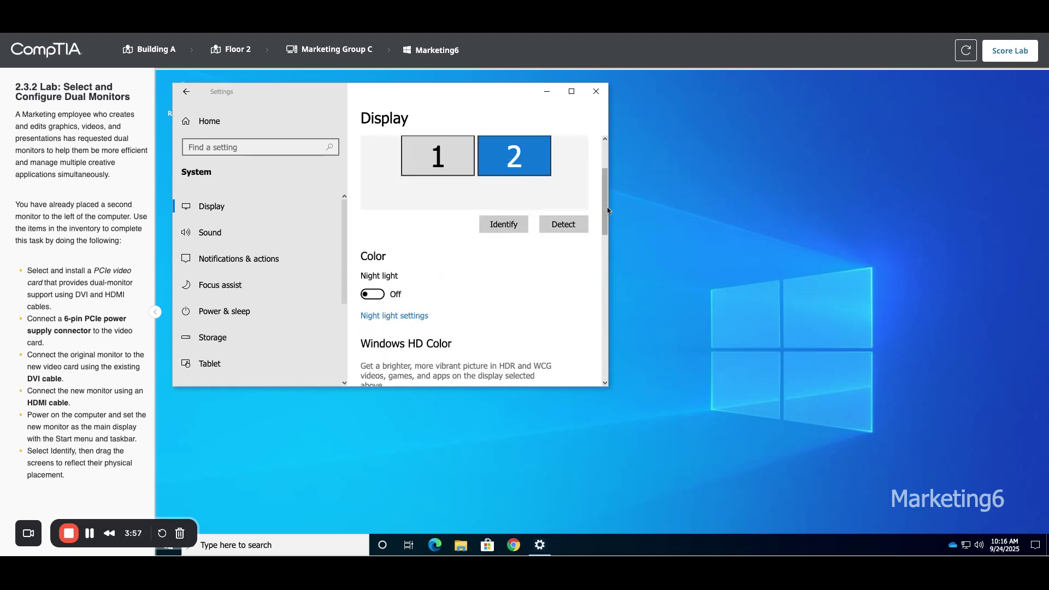
{"action": "left_click_drag", "start_coordinate": [608, 208], "coordinate": [595, 312]}
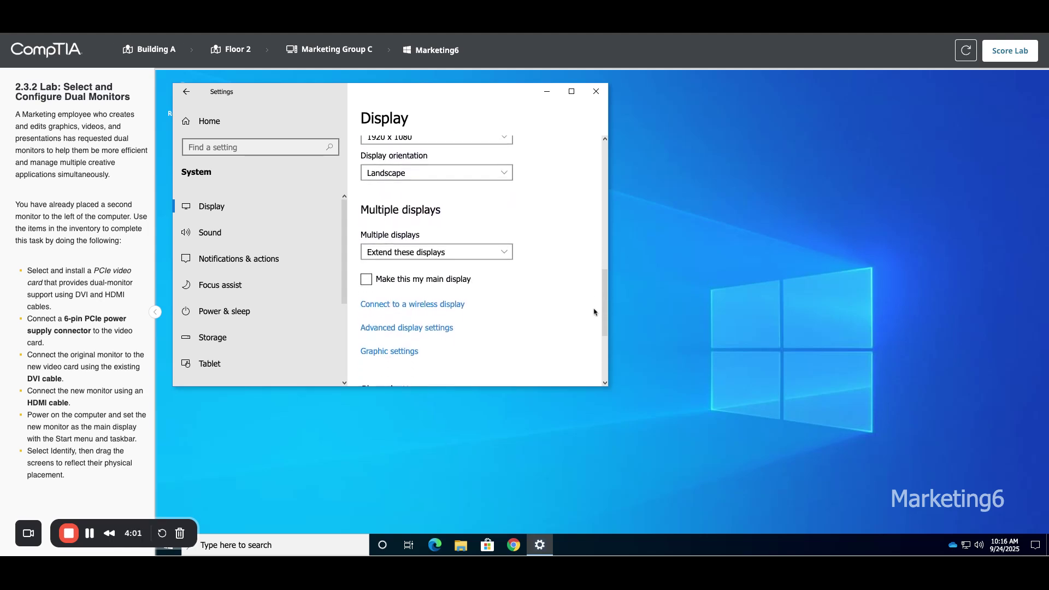
{"action": "left_click", "coordinate": [366, 280]}
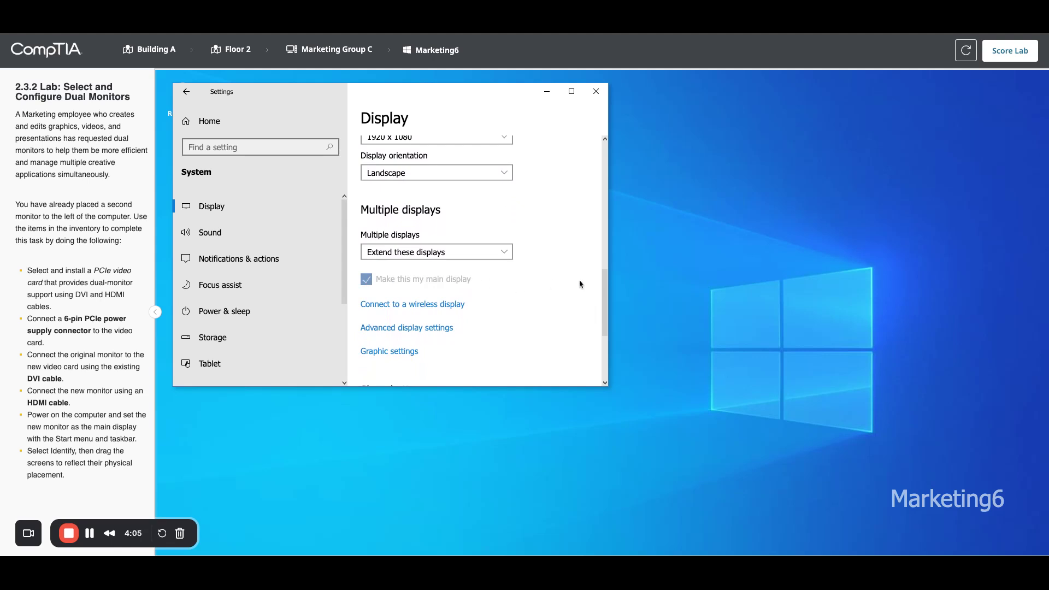
{"action": "left_click_drag", "start_coordinate": [603, 292], "coordinate": [622, 164]}
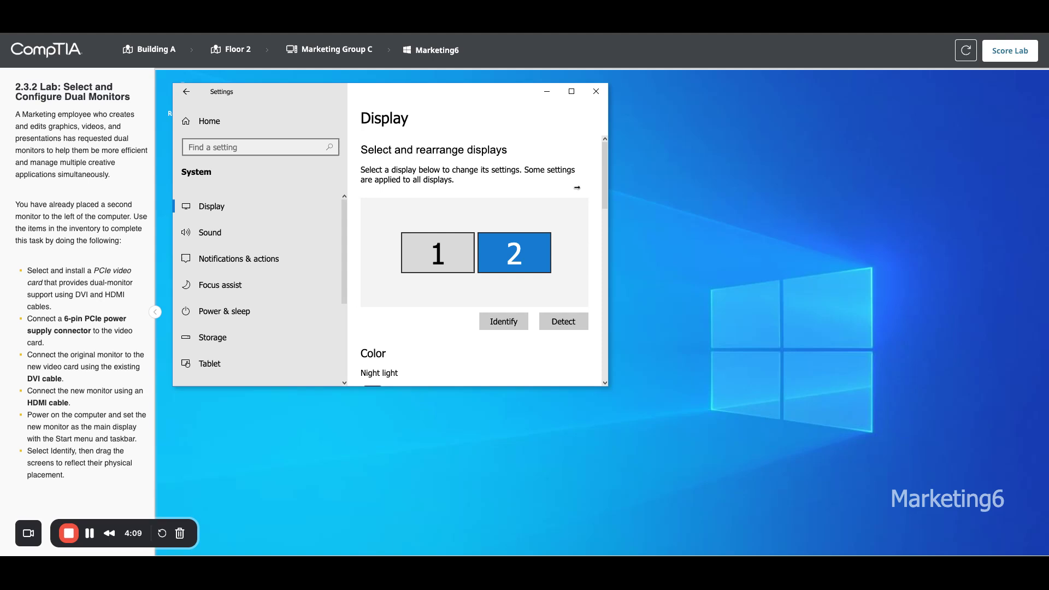
{"action": "left_click_drag", "start_coordinate": [28, 456], "coordinate": [84, 479]}
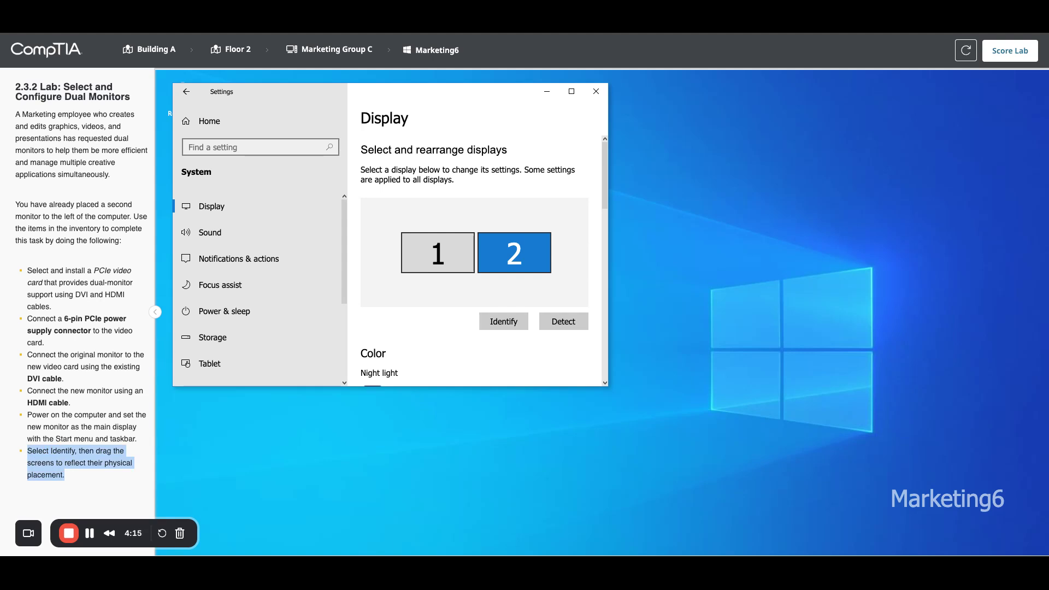
- Copy the selected instruction text and reopen Display settings from the left monitor's desktop
{"action": "key", "text": "ctrl+c"}
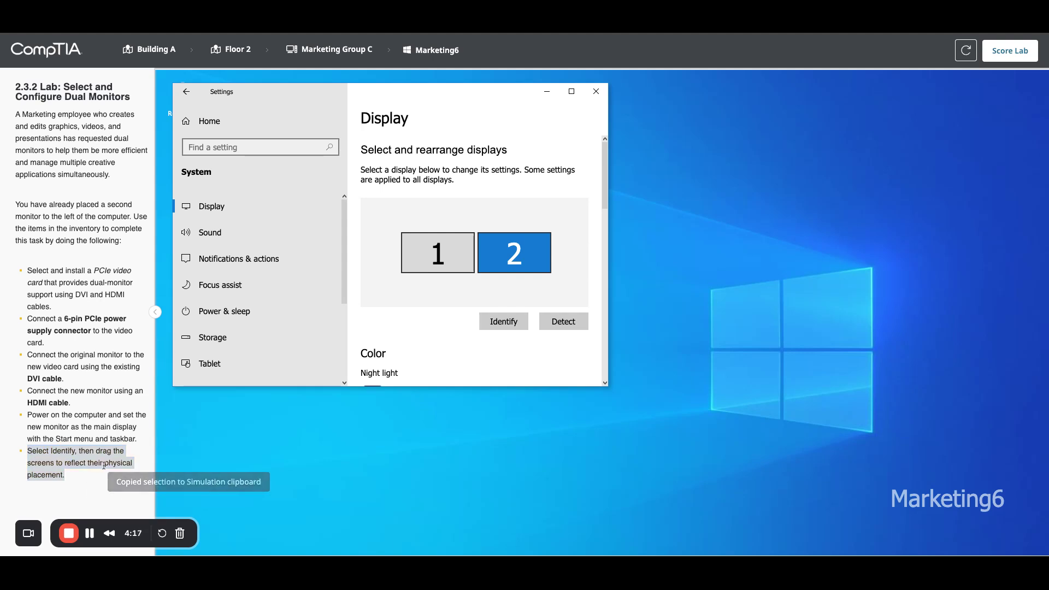
{"action": "left_click", "coordinate": [331, 49]}
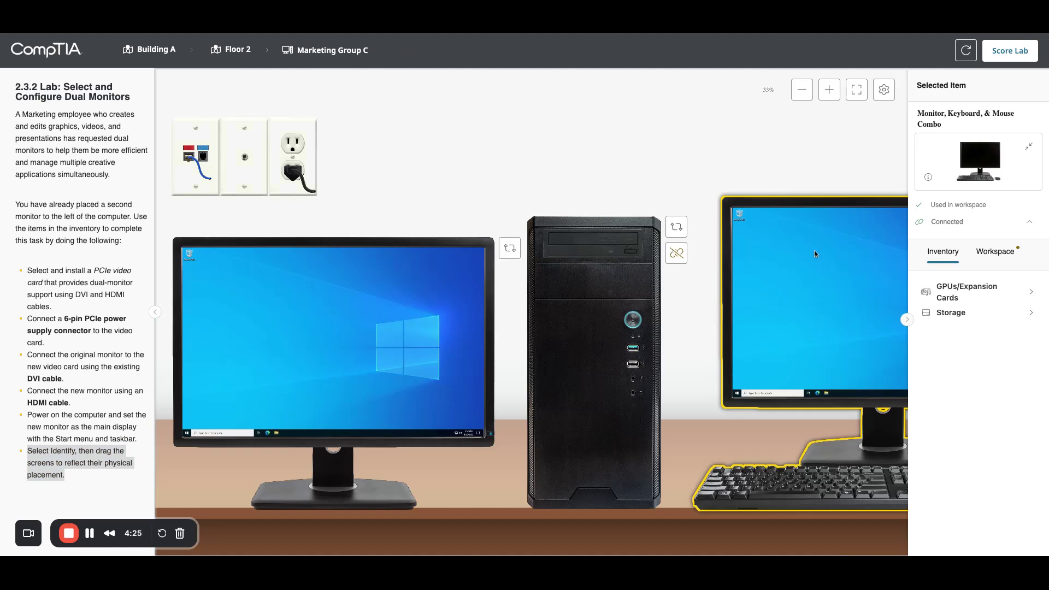
{"action": "left_click", "coordinate": [414, 369]}
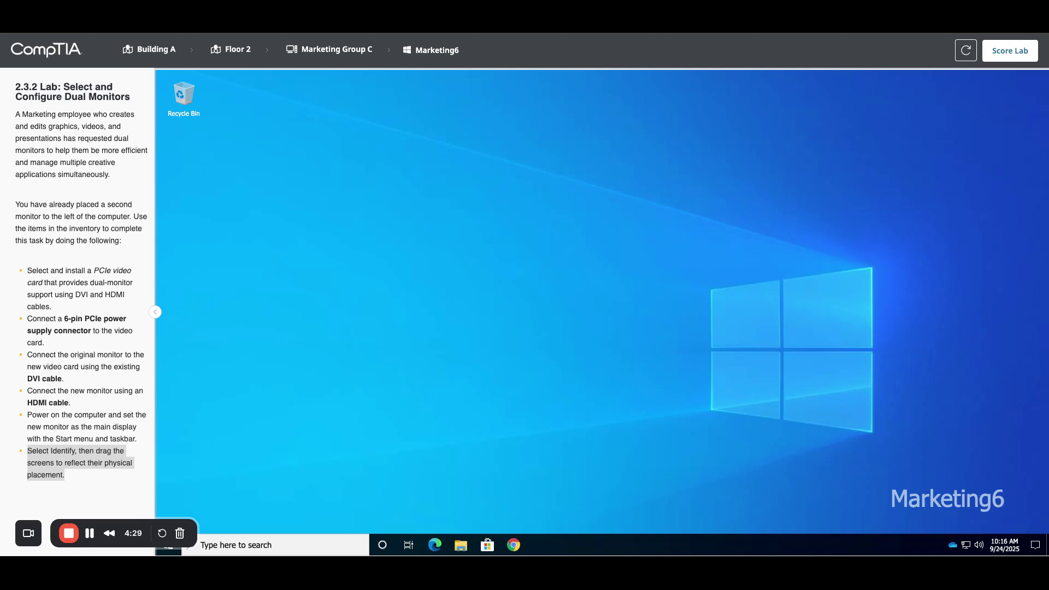
{"action": "right_click", "coordinate": [566, 300]}
{"action": "left_click", "coordinate": [606, 386]}
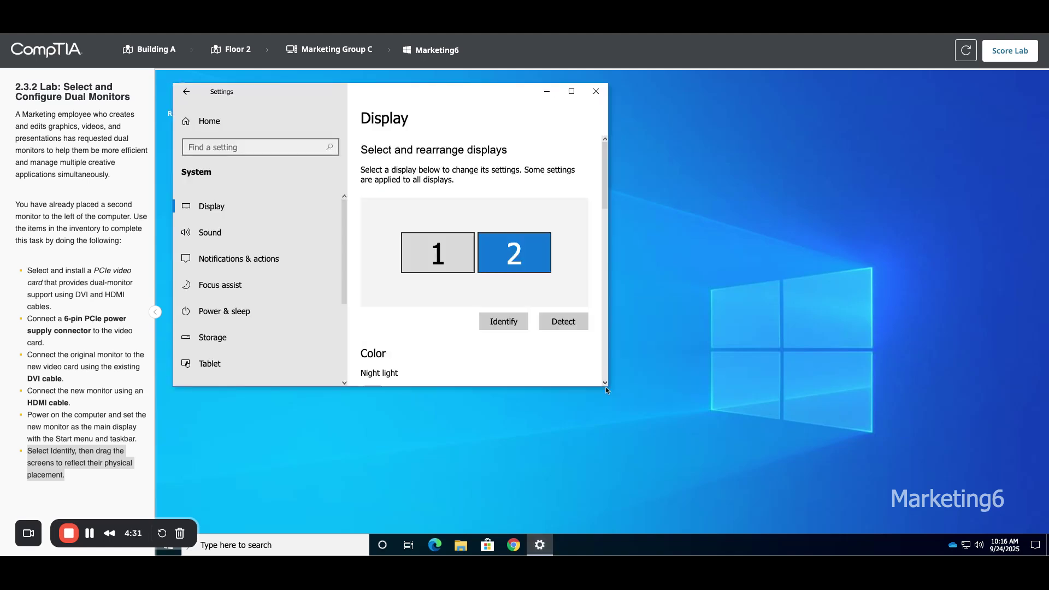
- Place display 2 left of display 1, apply, and submit the lab for a score
{"action": "left_click_drag", "start_coordinate": [512, 262], "coordinate": [372, 261]}
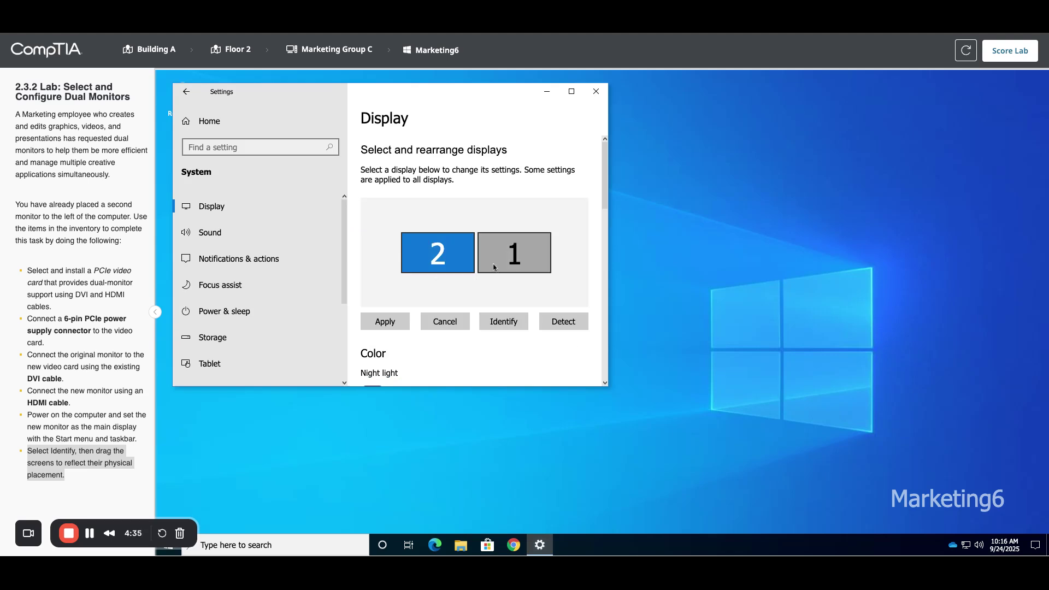
{"action": "left_click", "coordinate": [394, 326]}
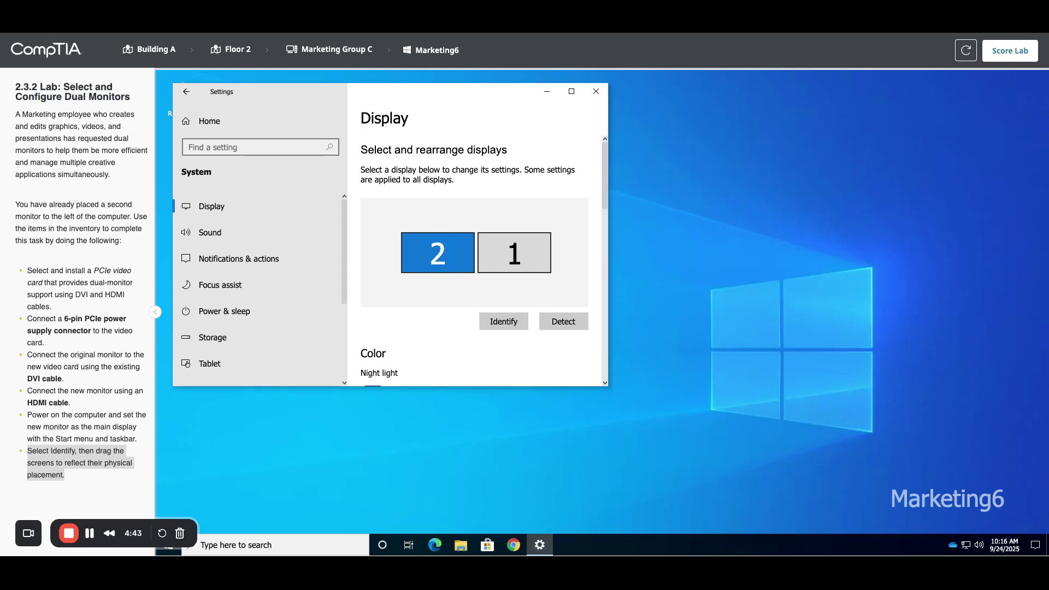
{"action": "left_click", "coordinate": [1010, 51]}
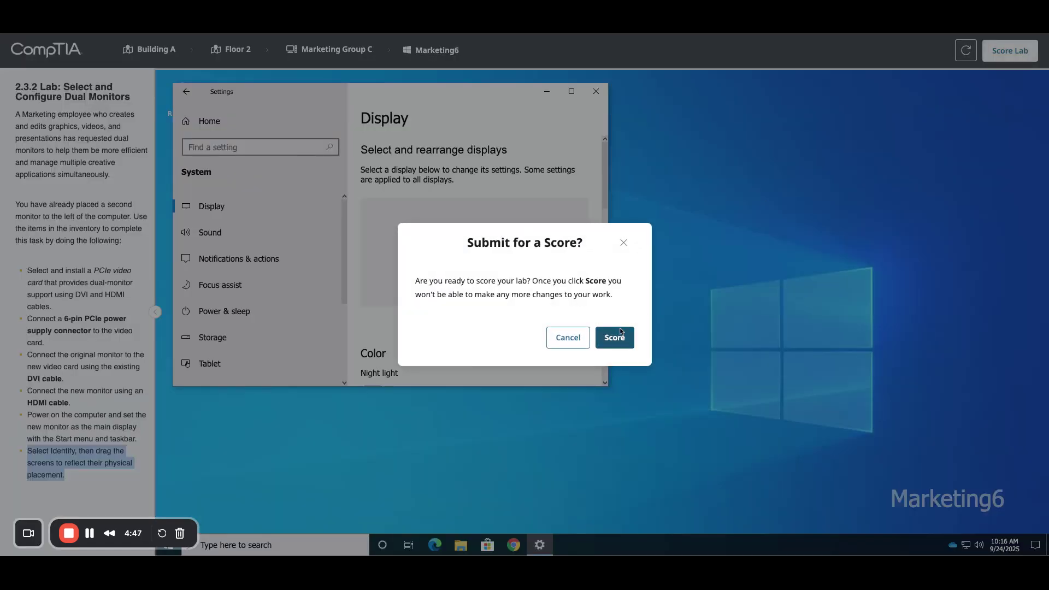
{"action": "left_click", "coordinate": [620, 332]}
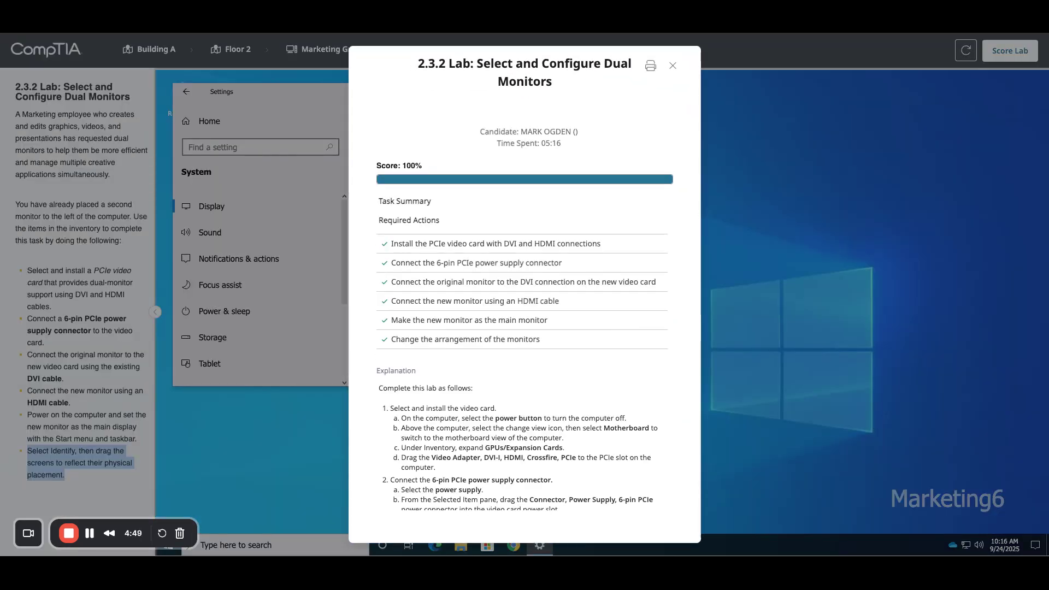